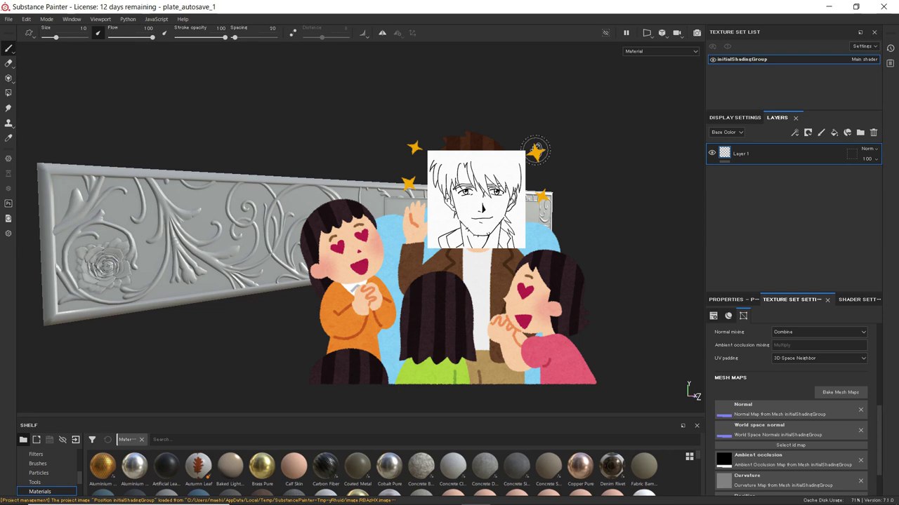
Examine the baked relief on the low-poly ornament plate from several angles
{"action": "mouse_move", "coordinate": [536, 150]}
{"action": "left_mouse_down", "text": "alt"}
{"action": "mouse_move", "coordinate": [441, 143]}
{"action": "mouse_move", "coordinate": [488, 137]}
{"action": "left_mouse_up", "text": "alt"}
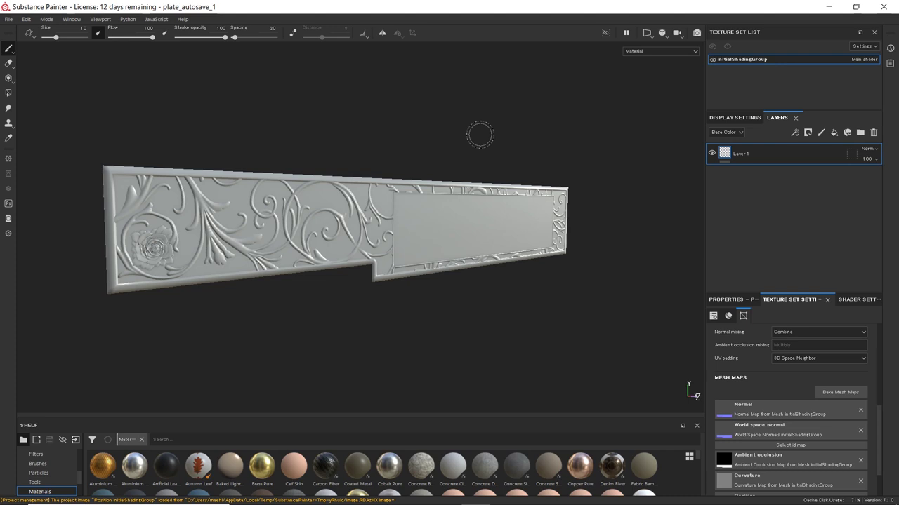
{"action": "left_click_drag", "start_coordinate": [337, 154], "coordinate": [391, 154], "text": "alt"}
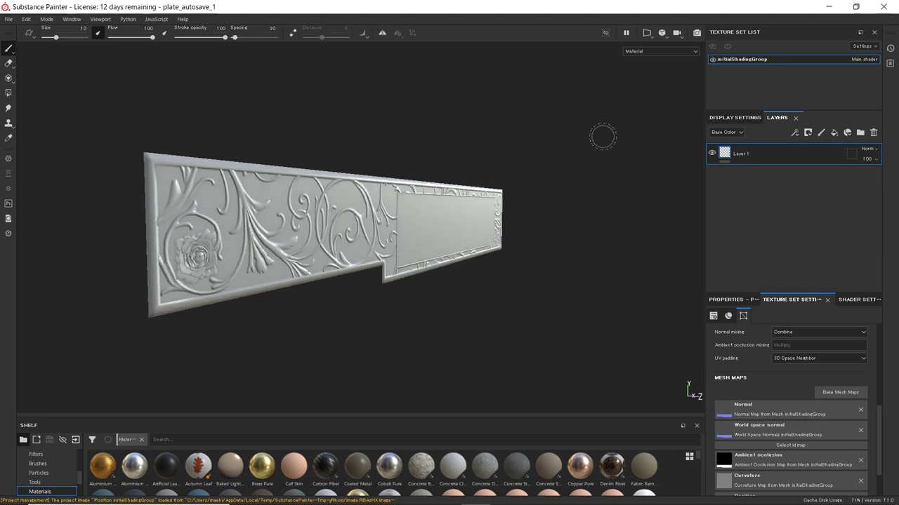
{"action": "mouse_move", "coordinate": [281, 179]}
{"action": "left_mouse_down", "text": "alt"}
{"action": "mouse_move", "coordinate": [305, 180]}
{"action": "mouse_move", "coordinate": [295, 201]}
{"action": "left_mouse_up", "text": "alt"}
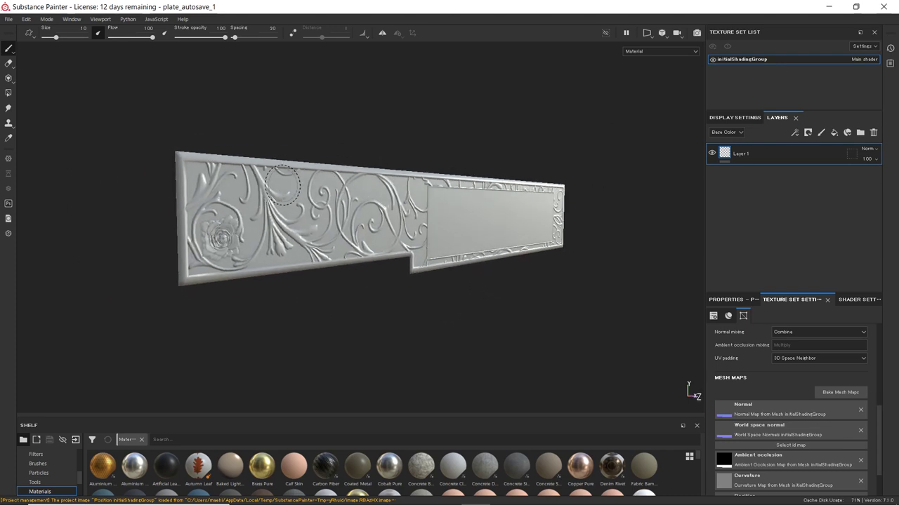
Switch to Maya and examine the plate_high mesh, both with its wireframe selected and unselected
{"action": "key", "text": "alt+Tab"}
{"action": "left_click", "coordinate": [403, 199]}
{"action": "left_click_drag", "start_coordinate": [402, 199], "coordinate": [393, 198], "text": "alt"}
{"action": "scroll", "coordinate": [431, 175], "scroll_direction": "up", "scroll_amount": 6}
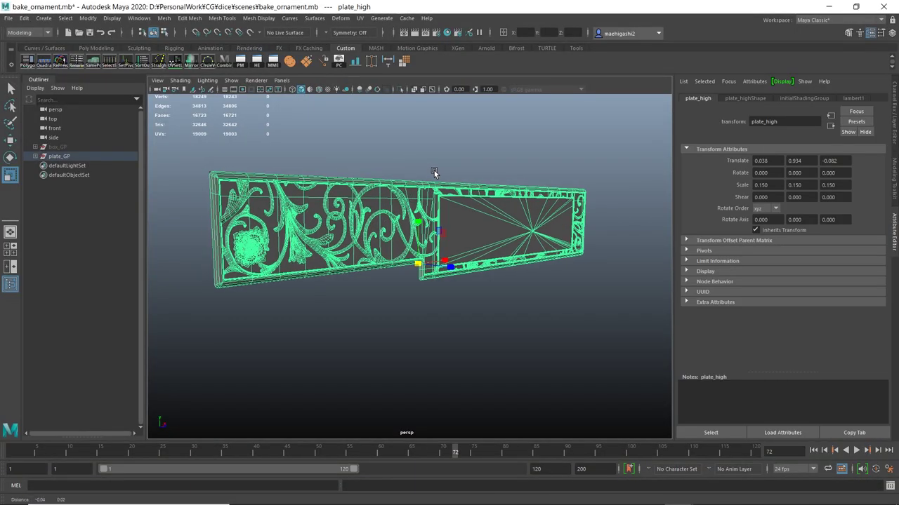
{"action": "left_click_drag", "start_coordinate": [438, 198], "coordinate": [453, 128], "text": "alt"}
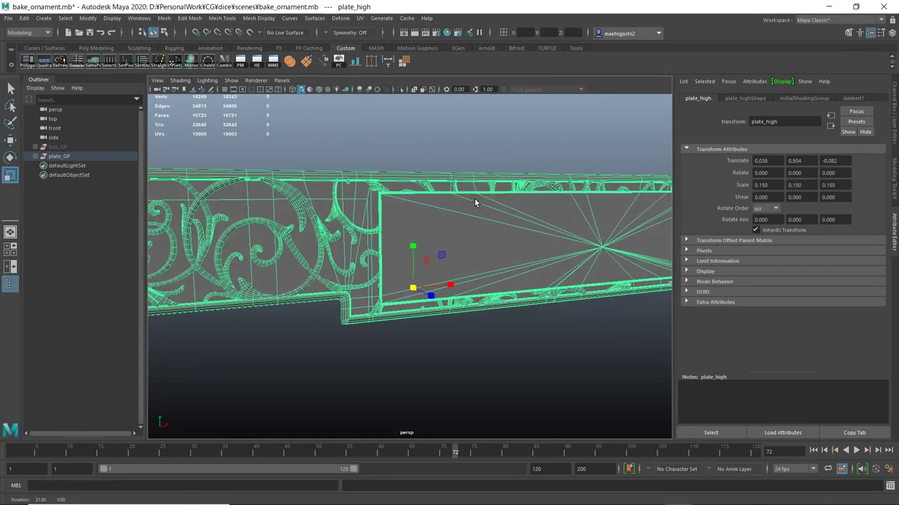
{"action": "left_click", "coordinate": [460, 132]}
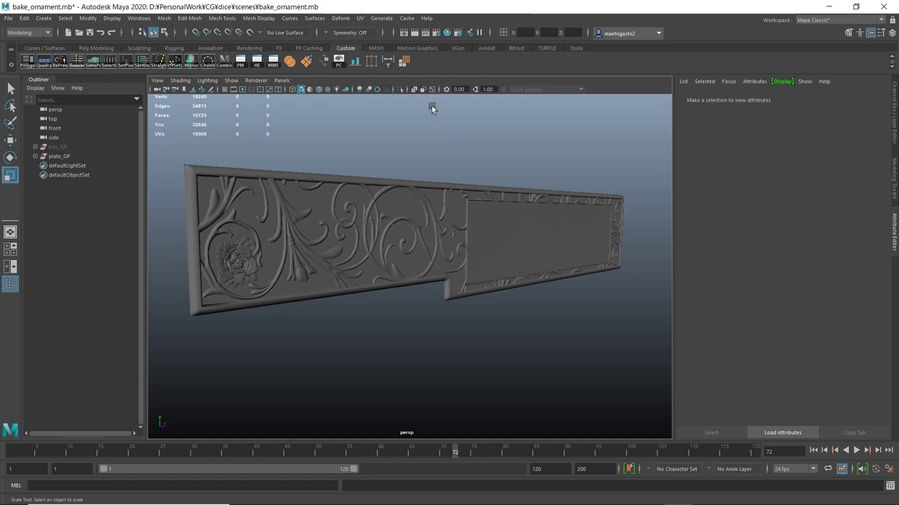
{"action": "left_click", "coordinate": [374, 226]}
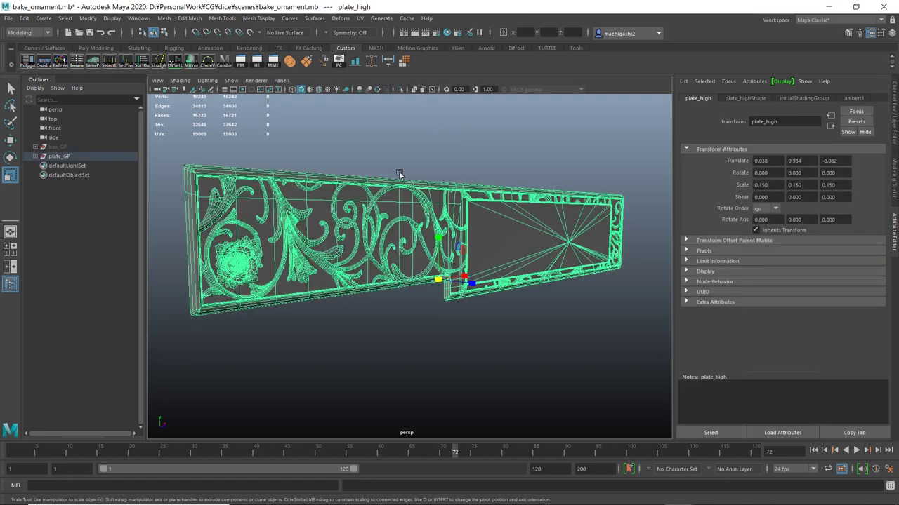
{"action": "left_click_drag", "start_coordinate": [554, 167], "coordinate": [540, 153], "text": "alt"}
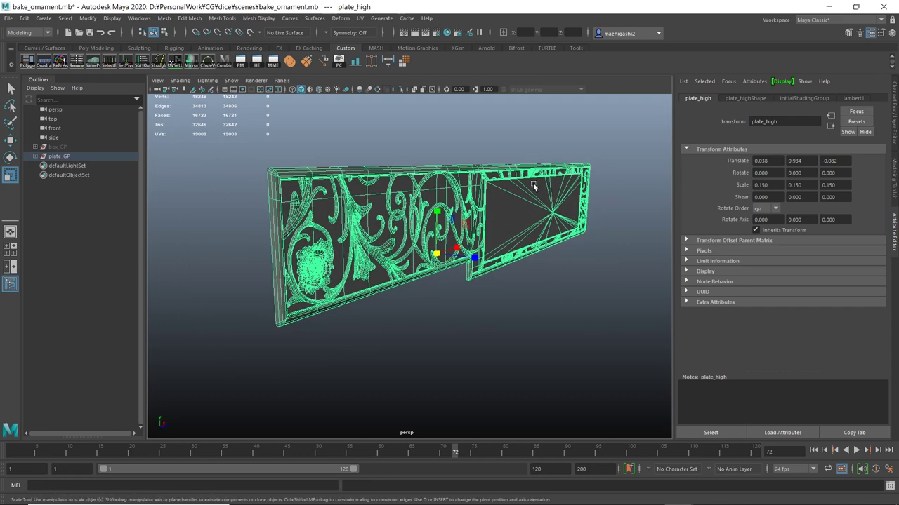
Try moving plate_high along Z to 0.248, away from the low-poly plate, and undo the move
{"action": "key", "text": "w"}
{"action": "left_click_drag", "start_coordinate": [514, 208], "coordinate": [493, 213], "text": "alt"}
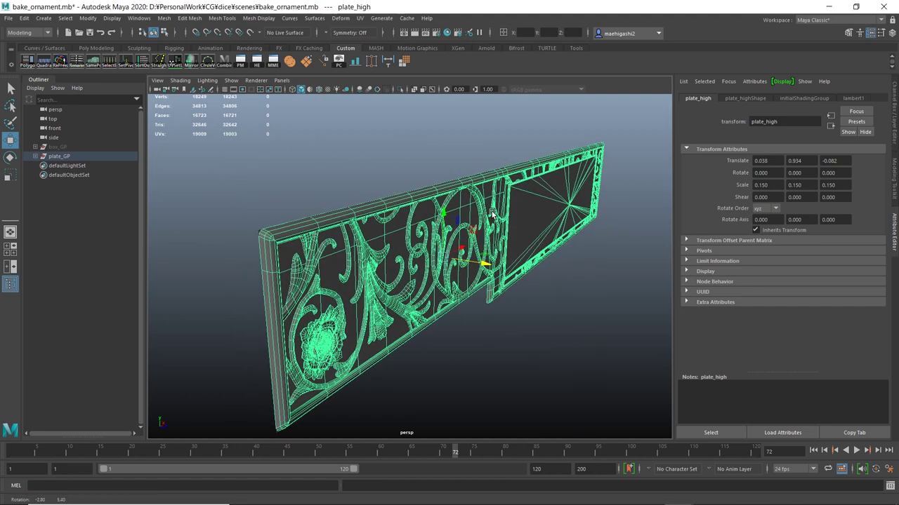
{"action": "left_click_drag", "start_coordinate": [487, 262], "coordinate": [482, 257]}
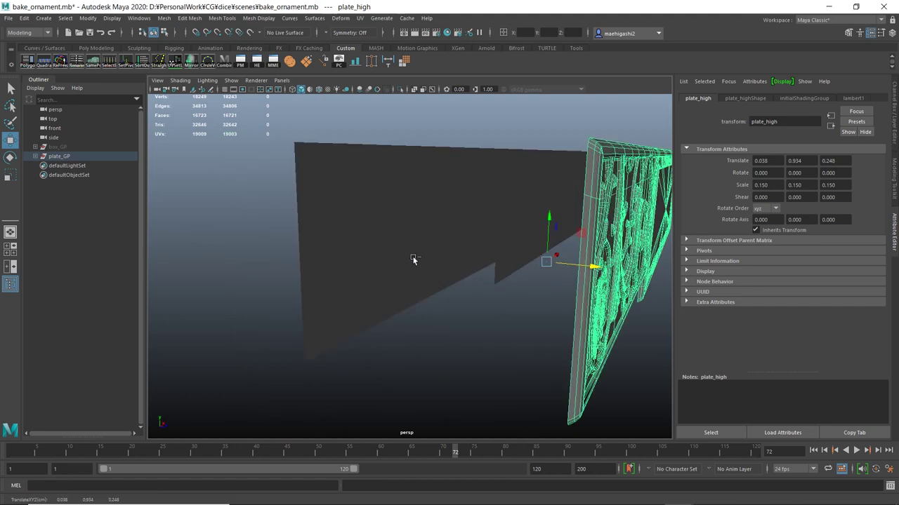
{"action": "key", "text": "ctrl+z"}
Hide plate_high to examine the flat plate_low mesh, undo the hiding, and reselect plate_high
{"action": "key", "text": "ctrl+h"}
{"action": "left_click", "coordinate": [449, 211]}
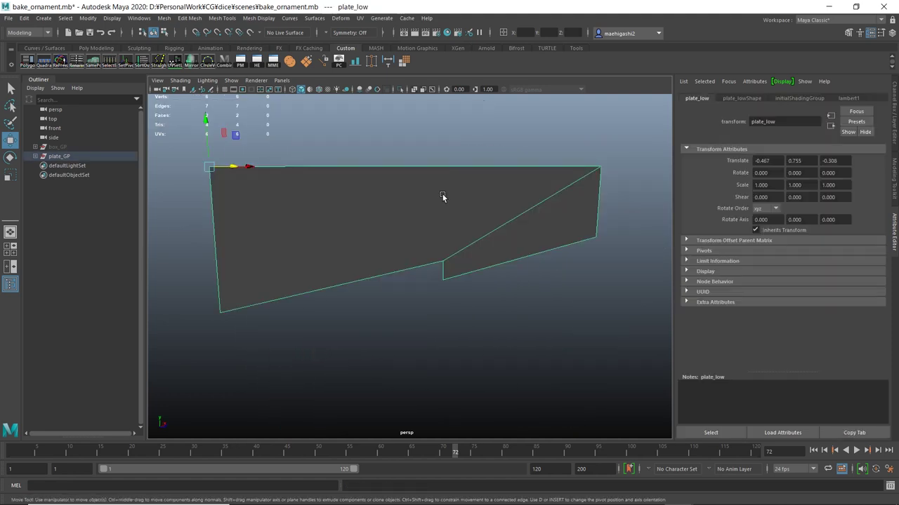
{"action": "left_click_drag", "start_coordinate": [402, 223], "coordinate": [421, 220], "text": "alt"}
{"action": "key", "text": "ctrl+z"}
{"action": "key", "text": "ctrl+z"}
{"action": "left_click", "coordinate": [373, 165]}
{"action": "left_click", "coordinate": [403, 179]}
{"action": "left_click_drag", "start_coordinate": [403, 178], "coordinate": [412, 176], "text": "alt"}
{"action": "left_click_drag", "start_coordinate": [403, 211], "coordinate": [360, 226], "text": "alt"}
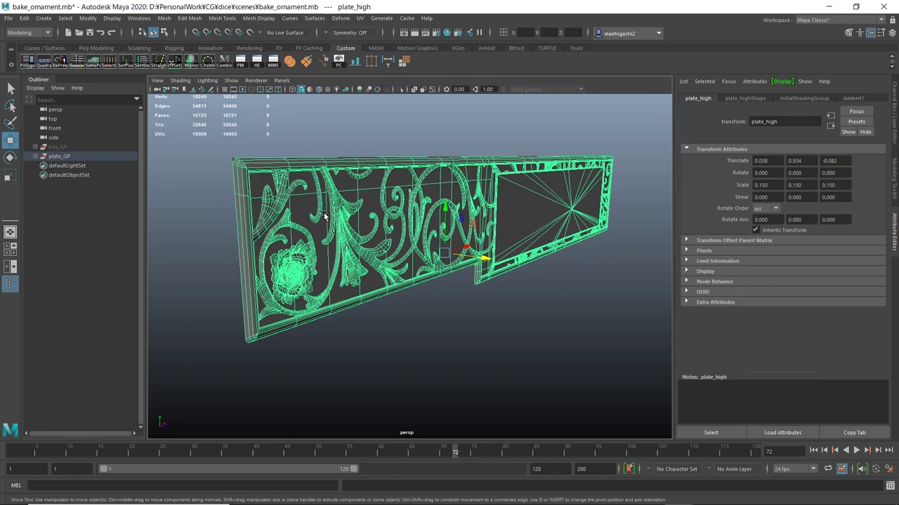
Hide plate_high again to inspect the bare low-poly plate, and bring the high-poly mesh back
{"action": "left_click_drag", "start_coordinate": [518, 177], "coordinate": [520, 190], "text": "alt"}
{"action": "key", "text": "ctrl+h"}
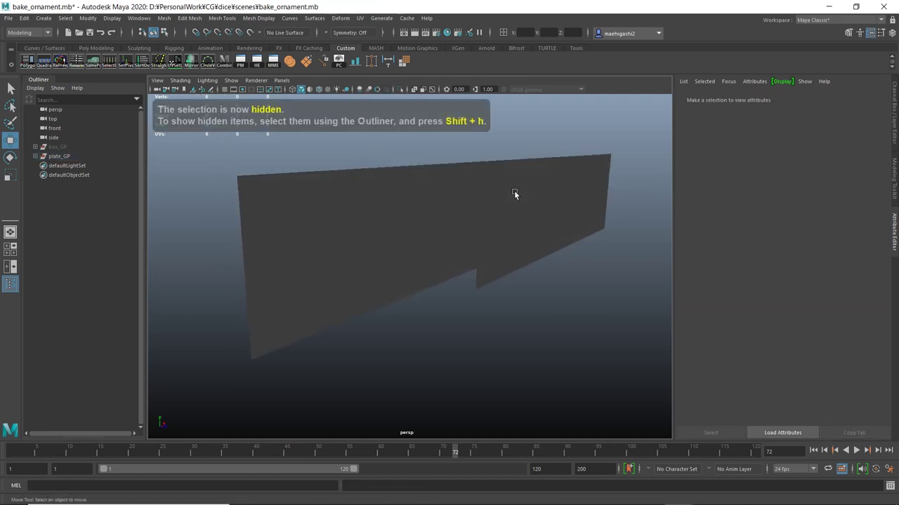
{"action": "left_click", "coordinate": [514, 190]}
{"action": "left_click_drag", "start_coordinate": [514, 190], "coordinate": [321, 246], "text": "alt"}
{"action": "key", "text": "ctrl+h"}
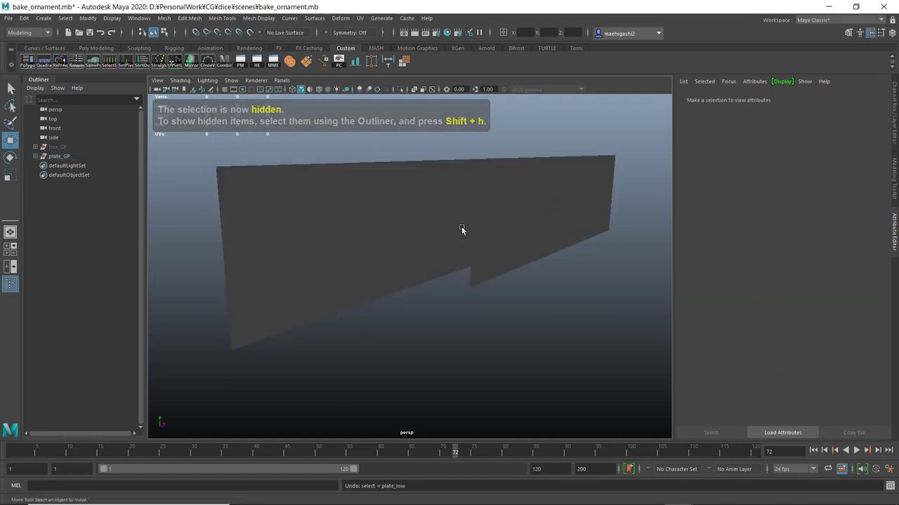
{"action": "key", "text": "ctrl+shift+h"}
Toggle the high-poly plate's visibility off and on, leaving plate_low selected behind it
{"action": "left_click", "coordinate": [395, 162]}
{"action": "key", "text": "ctrl+h"}
{"action": "left_click_drag", "start_coordinate": [396, 163], "coordinate": [339, 181], "text": "alt"}
{"action": "left_click", "coordinate": [480, 224]}
{"action": "key", "text": "ctrl+shift+h"}
Compare plate_low's outline with the high-poly plate from several angles, and return to Substance Painter
{"action": "left_click_drag", "start_coordinate": [375, 261], "coordinate": [405, 221], "text": "alt"}
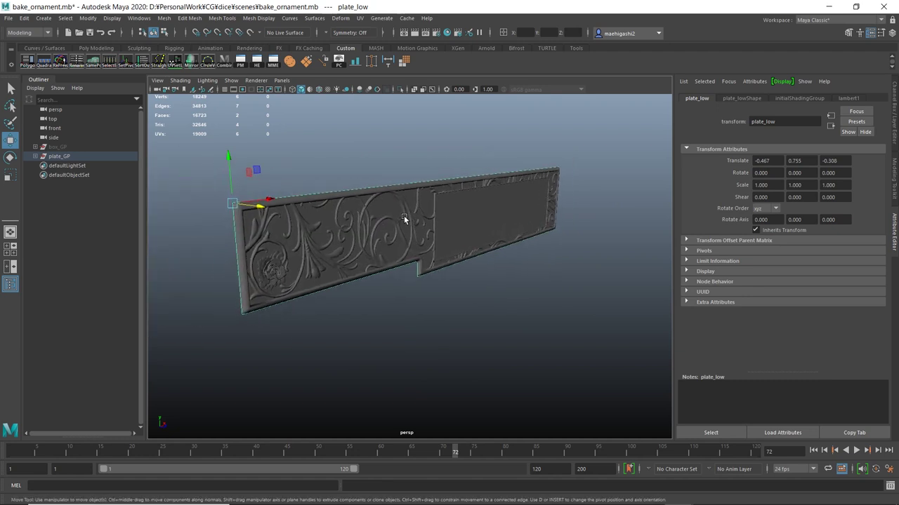
{"action": "left_click_drag", "start_coordinate": [403, 219], "coordinate": [425, 213], "text": "alt"}
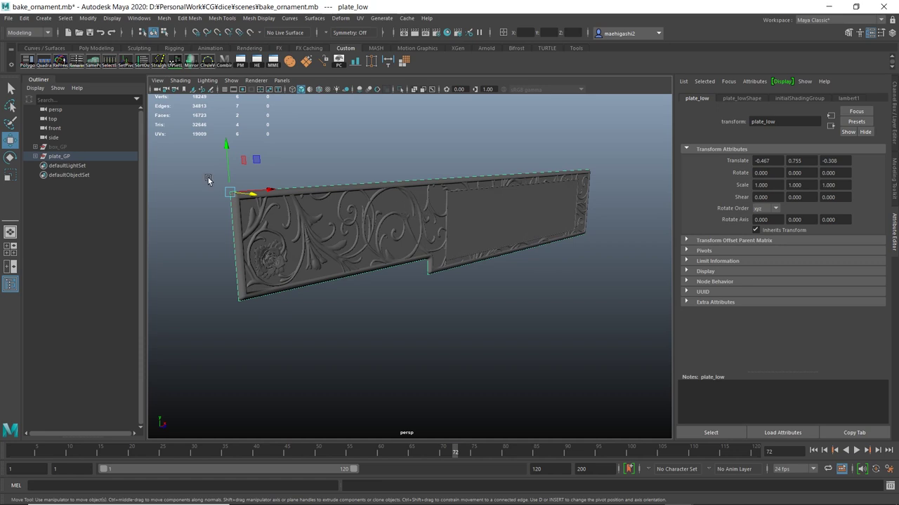
{"action": "left_click_drag", "start_coordinate": [403, 199], "coordinate": [382, 181], "text": "alt"}
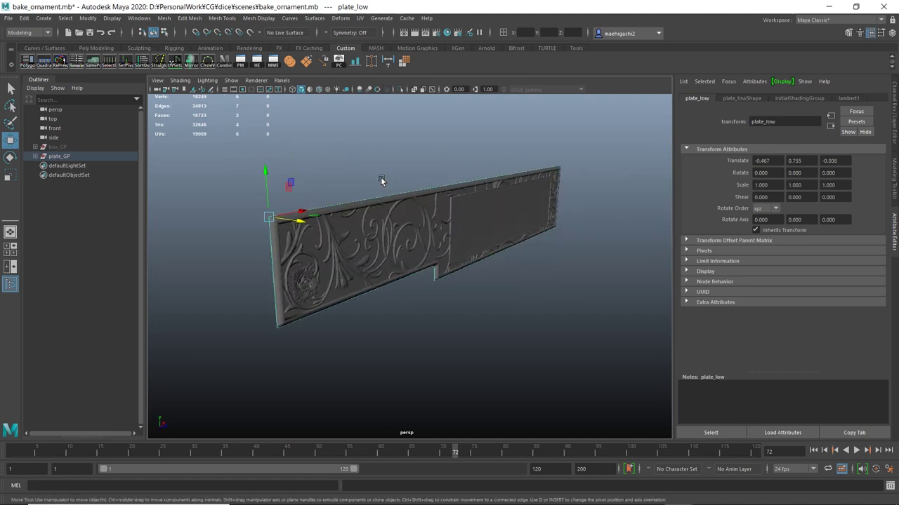
{"action": "left_click_drag", "start_coordinate": [379, 182], "coordinate": [508, 215], "text": "alt"}
{"action": "left_click", "coordinate": [511, 210]}
{"action": "left_click_drag", "start_coordinate": [486, 177], "coordinate": [472, 183], "text": "alt"}
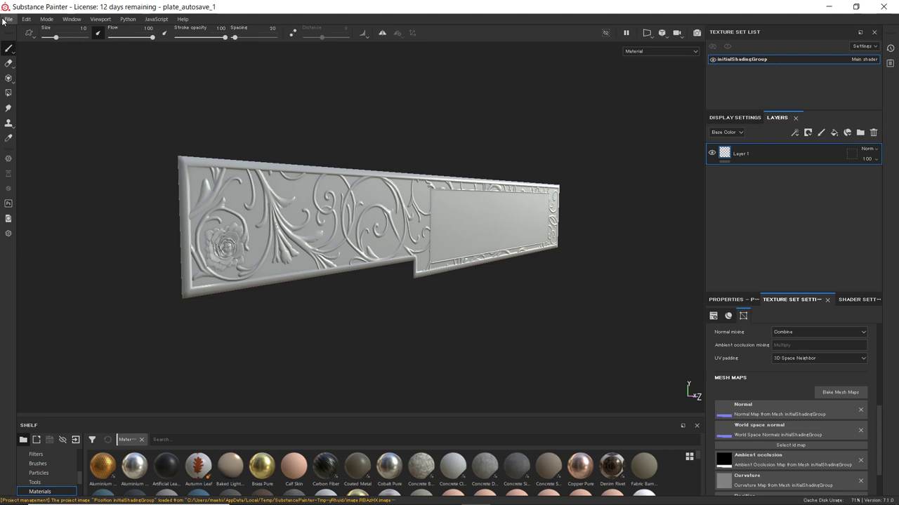
Create a new project from the plate_low.obj mesh
{"action": "left_click", "coordinate": [8, 19]}
{"action": "mouse_move", "coordinate": [26, 19]}
{"action": "left_click", "coordinate": [32, 30]}
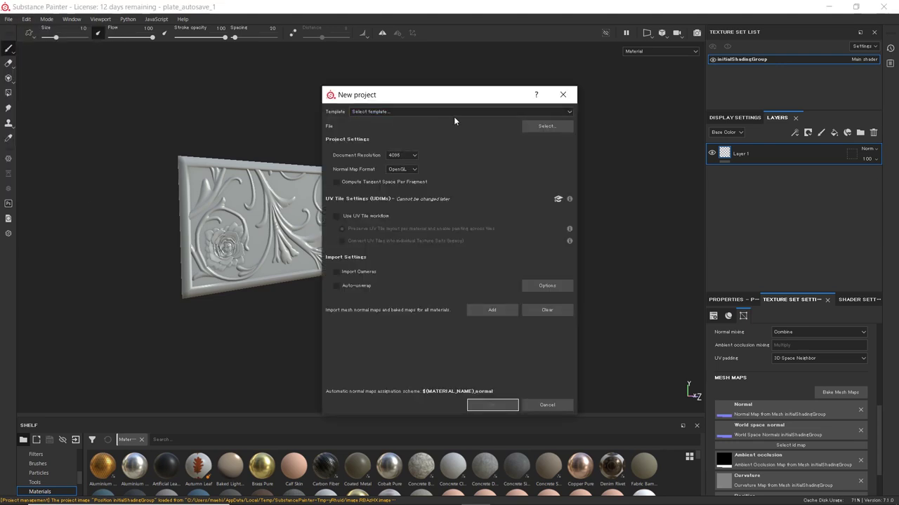
{"action": "left_click", "coordinate": [540, 129]}
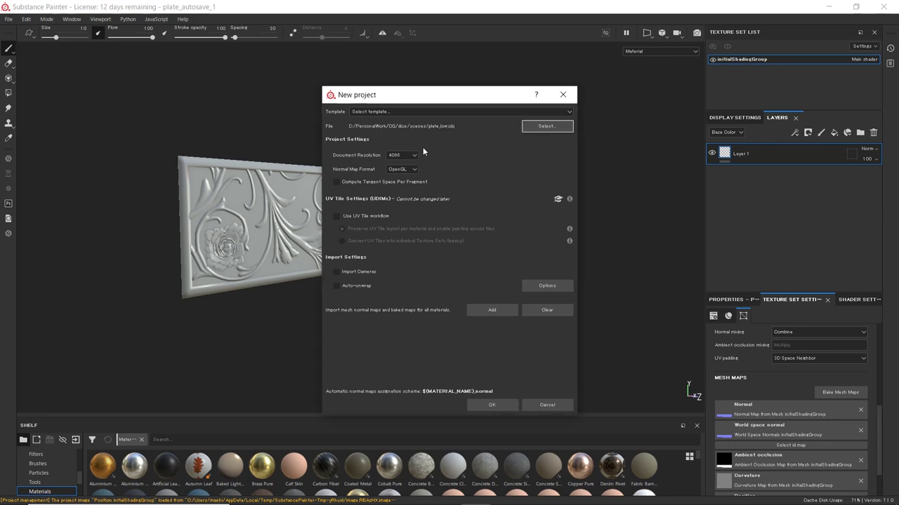
{"action": "left_click", "coordinate": [548, 409]}
{"action": "mouse_move", "coordinate": [373, 261]}
{"action": "left_mouse_down", "text": "alt"}
{"action": "mouse_move", "coordinate": [515, 265]}
{"action": "mouse_move", "coordinate": [429, 249]}
{"action": "mouse_move", "coordinate": [427, 239]}
{"action": "mouse_move", "coordinate": [455, 243]}
{"action": "mouse_move", "coordinate": [498, 268]}
{"action": "left_mouse_up", "text": "alt"}
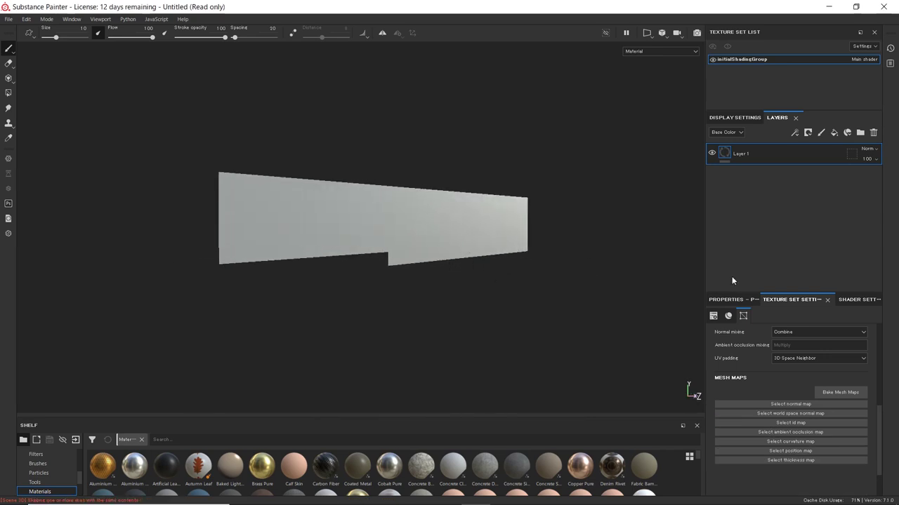
Open the mesh map baking settings and set the output size to 512
{"action": "left_click", "coordinate": [835, 395]}
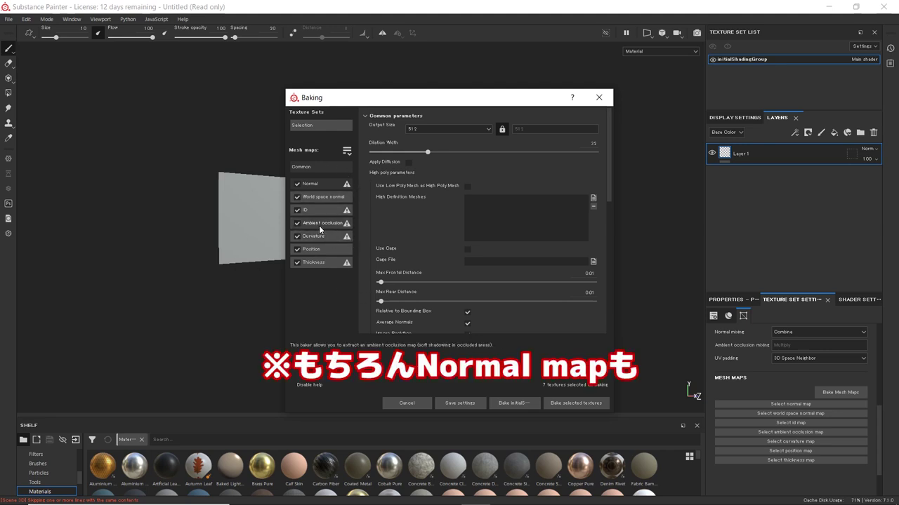
{"action": "left_click", "coordinate": [435, 129]}
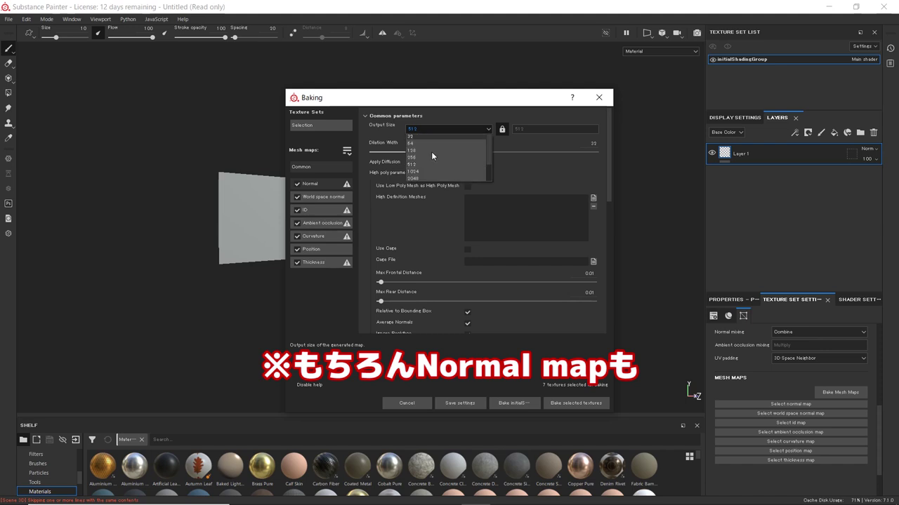
{"action": "left_click", "coordinate": [425, 163]}
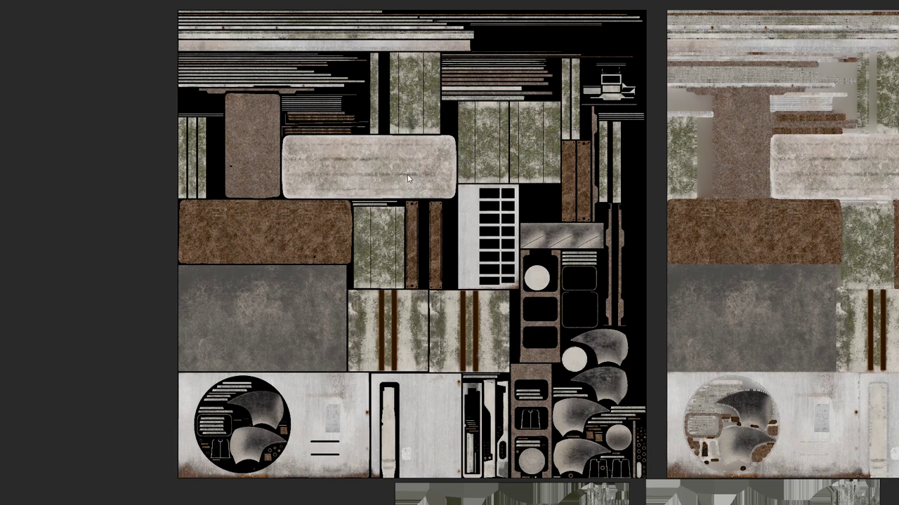
Switch to the texture reference board and examine the UV islands on black beside the versions with dilated edges
{"action": "scroll", "coordinate": [393, 130], "scroll_direction": "up", "scroll_amount": 5}
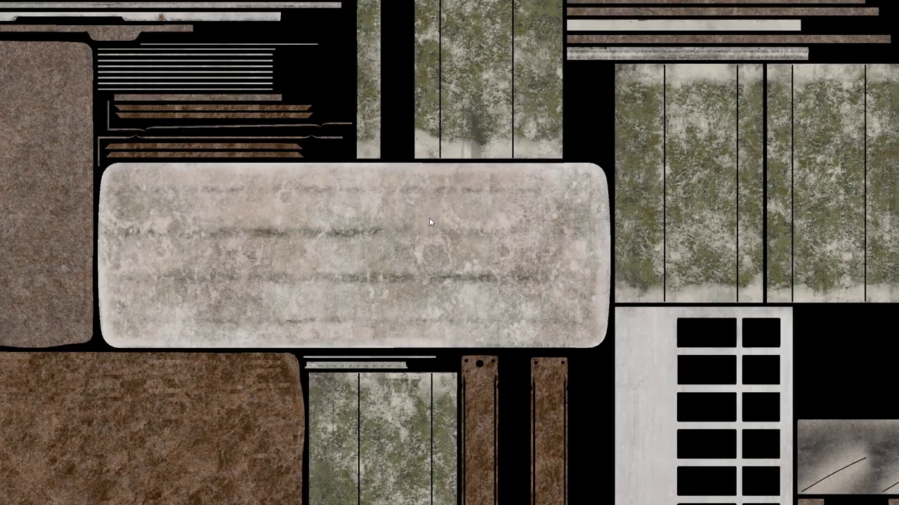
{"action": "scroll", "coordinate": [381, 223], "scroll_direction": "down", "scroll_amount": 1}
{"action": "scroll", "coordinate": [420, 139], "scroll_direction": "up", "scroll_amount": 2}
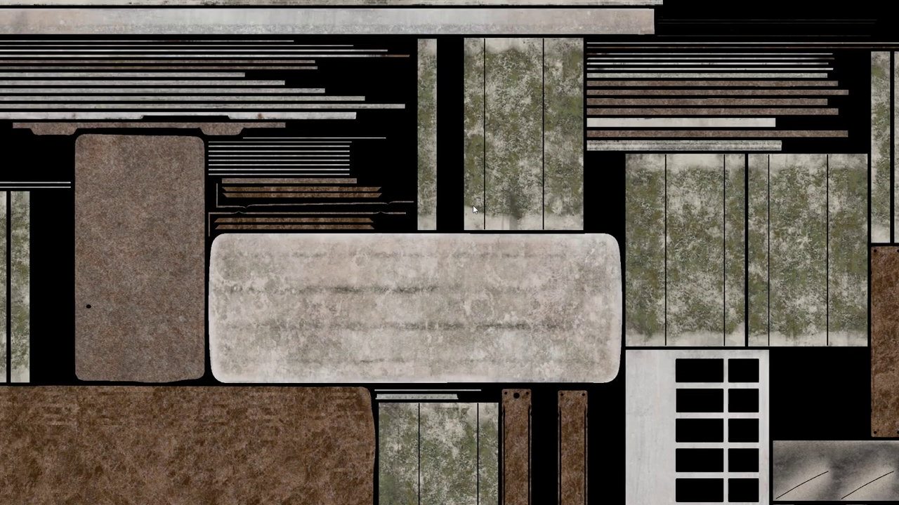
{"action": "left_click_drag", "start_coordinate": [464, 257], "coordinate": [458, 217]}
{"action": "scroll", "coordinate": [457, 217], "scroll_direction": "down", "scroll_amount": 1}
{"action": "scroll", "coordinate": [407, 203], "scroll_direction": "up", "scroll_amount": 4}
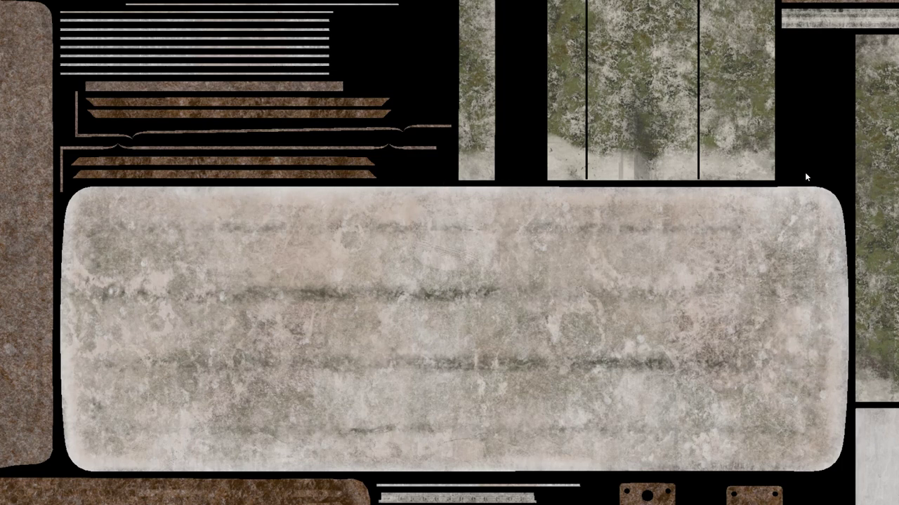
{"action": "scroll", "coordinate": [325, 187], "scroll_direction": "down", "scroll_amount": 1}
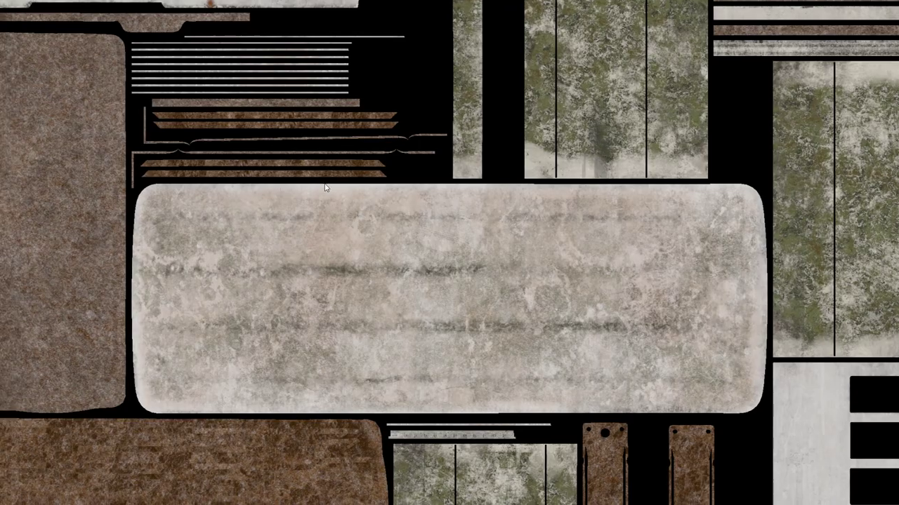
{"action": "scroll", "coordinate": [400, 203], "scroll_direction": "down", "scroll_amount": 4}
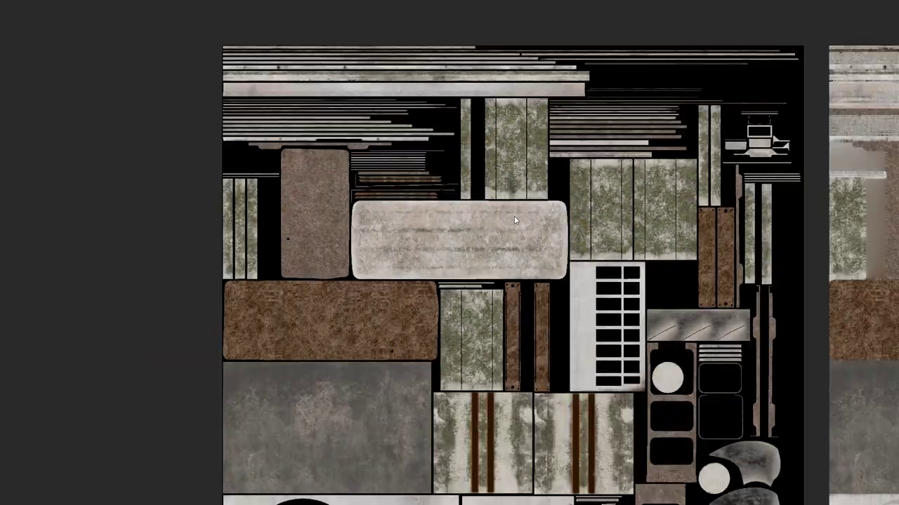
{"action": "scroll", "coordinate": [292, 190], "scroll_direction": "down", "scroll_amount": 2}
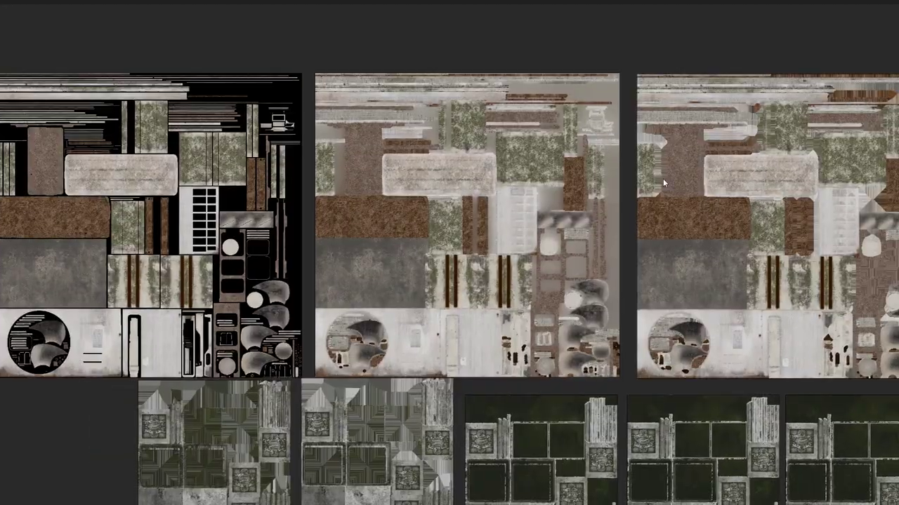
{"action": "scroll", "coordinate": [471, 357], "scroll_direction": "up", "scroll_amount": 5}
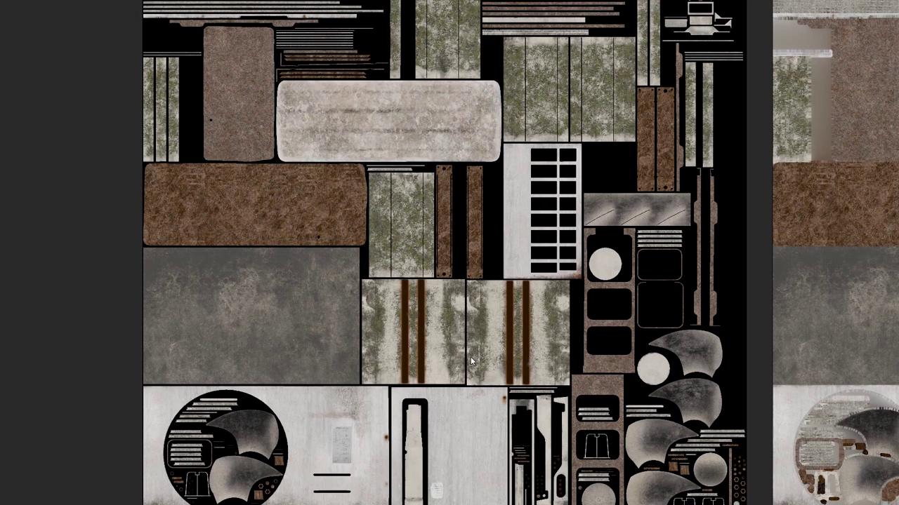
{"action": "scroll", "coordinate": [434, 168], "scroll_direction": "up", "scroll_amount": 3}
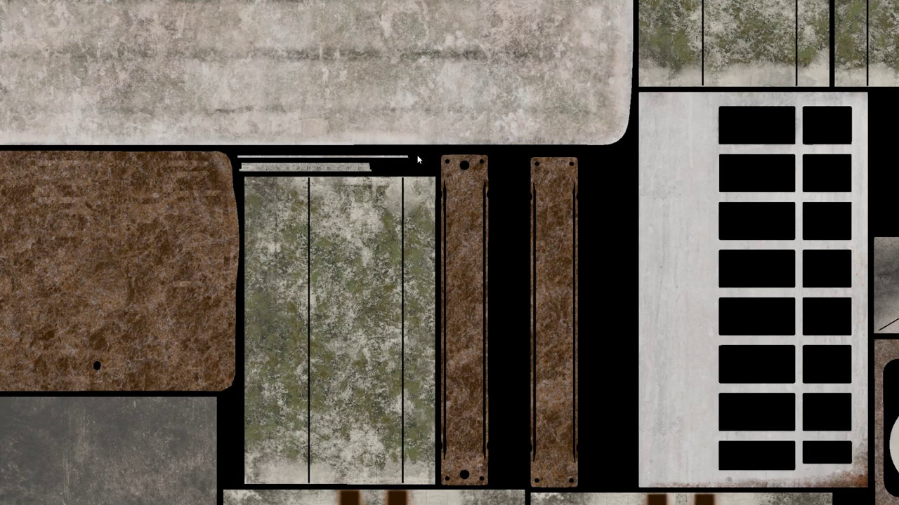
Examine the edges and corner seams of the pedestal's cornice in the normal map reference image
{"action": "scroll", "coordinate": [417, 160], "scroll_direction": "down", "scroll_amount": 3}
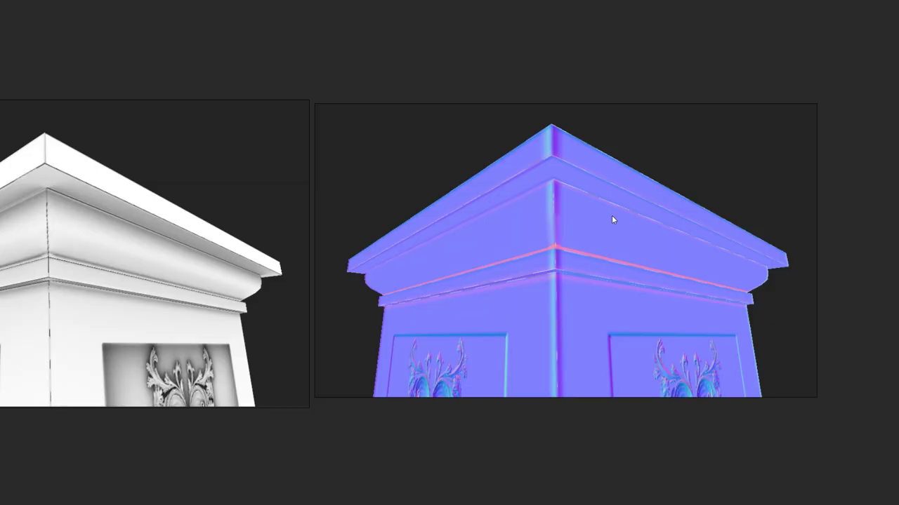
{"action": "scroll", "coordinate": [610, 215], "scroll_direction": "up", "scroll_amount": 3}
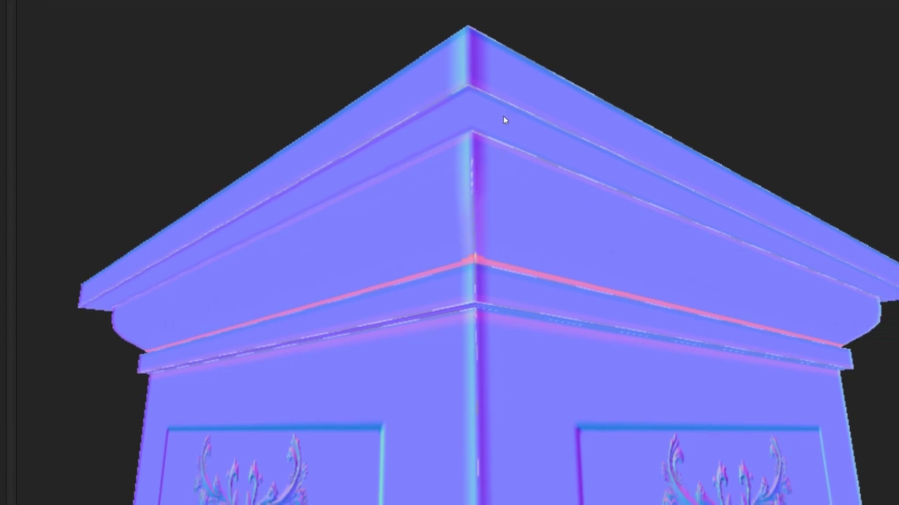
{"action": "scroll", "coordinate": [504, 120], "scroll_direction": "up", "scroll_amount": 1}
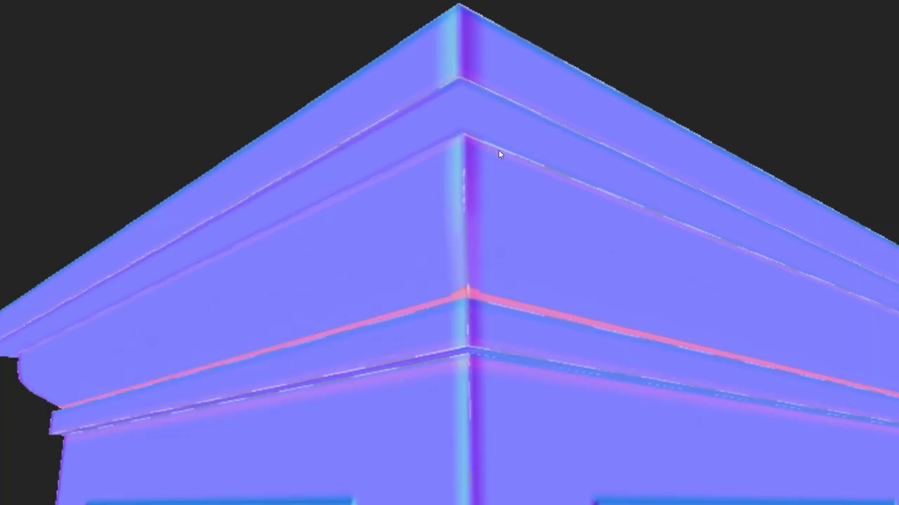
Switch back to the baking settings in Substance Painter and load plate_high.obj as the high definition mesh
{"action": "left_click_drag", "start_coordinate": [533, 166], "coordinate": [434, 153]}
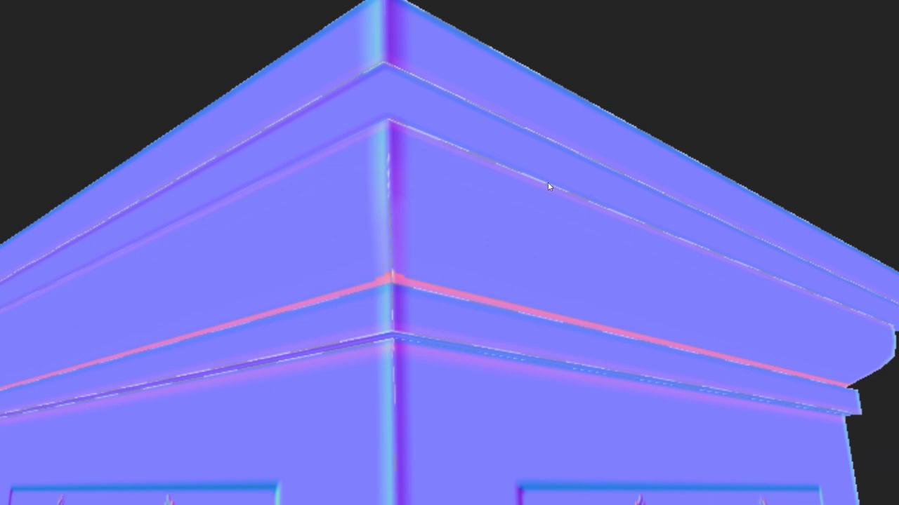
{"action": "left_click_drag", "start_coordinate": [384, 63], "coordinate": [521, 125]}
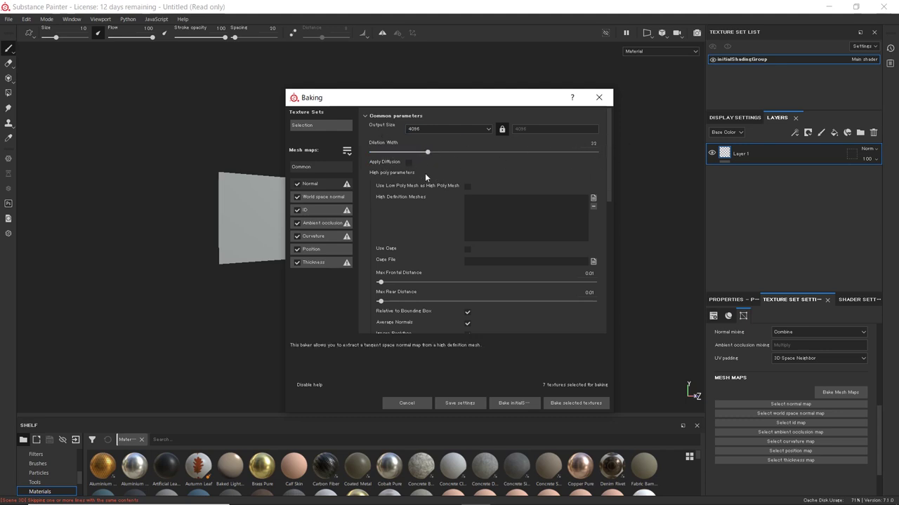
{"action": "left_click", "coordinate": [594, 198]}
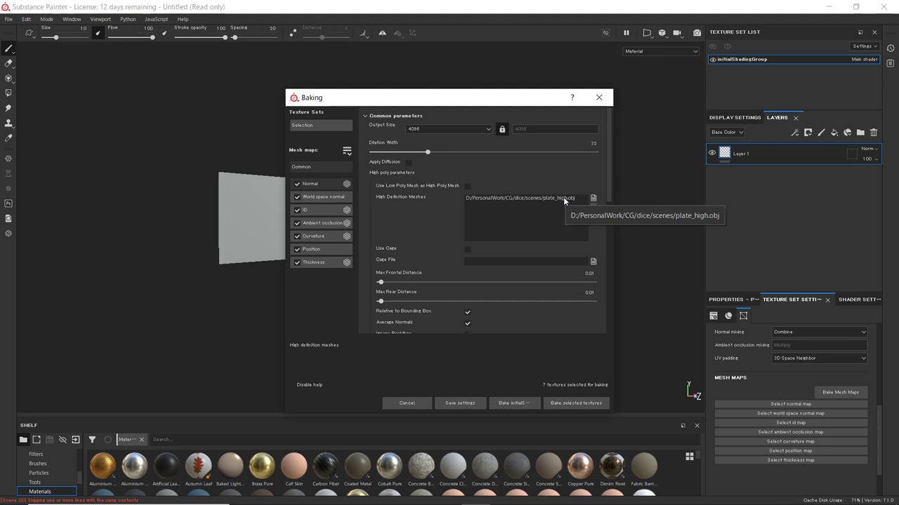
{"action": "scroll", "coordinate": [421, 256], "scroll_direction": "down", "scroll_amount": 2}
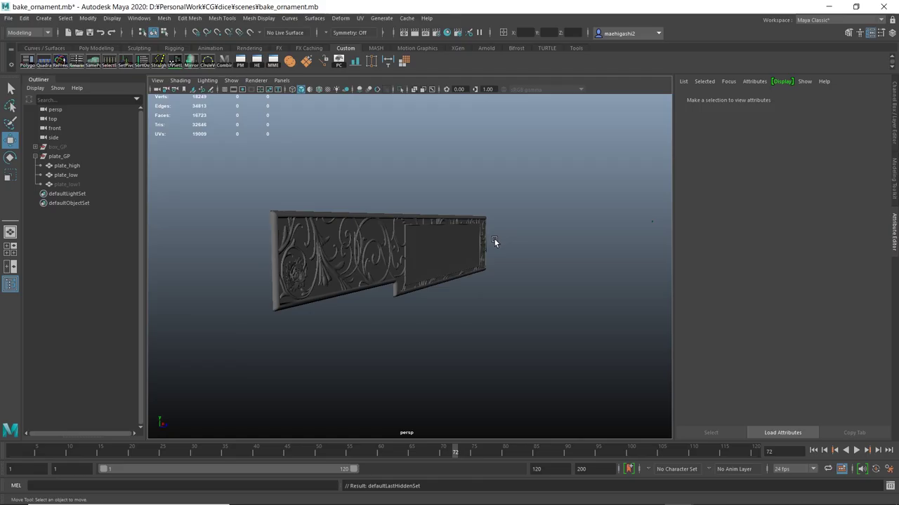
Switch to the ornament scene in Maya and unhide the plate_low1 cage mesh around the plate
{"action": "left_click", "coordinate": [483, 222]}
{"action": "left_click_drag", "start_coordinate": [483, 223], "coordinate": [532, 246], "text": "alt"}
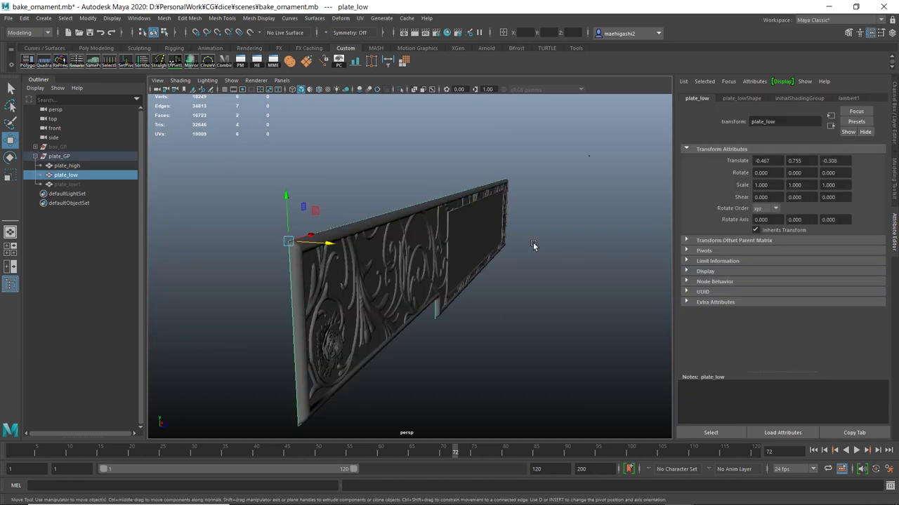
{"action": "left_click_drag", "start_coordinate": [407, 195], "coordinate": [399, 197], "text": "alt"}
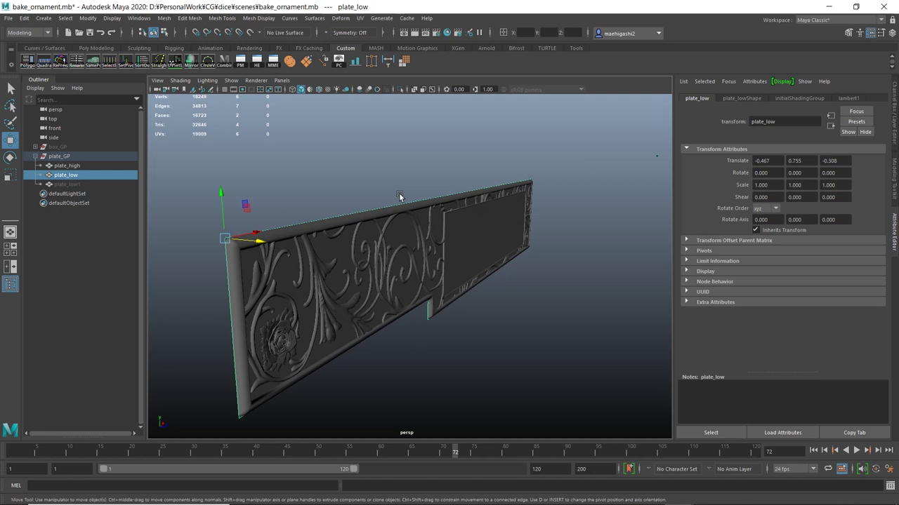
{"action": "left_click_drag", "start_coordinate": [391, 187], "coordinate": [396, 187], "text": "alt"}
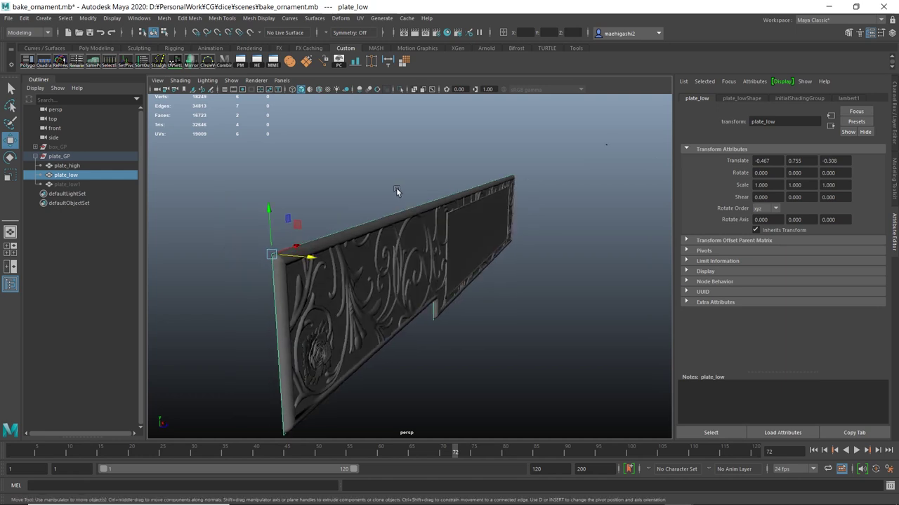
{"action": "key", "text": "ctrl+d"}
{"action": "left_click_drag", "start_coordinate": [458, 241], "coordinate": [442, 171], "text": "alt"}
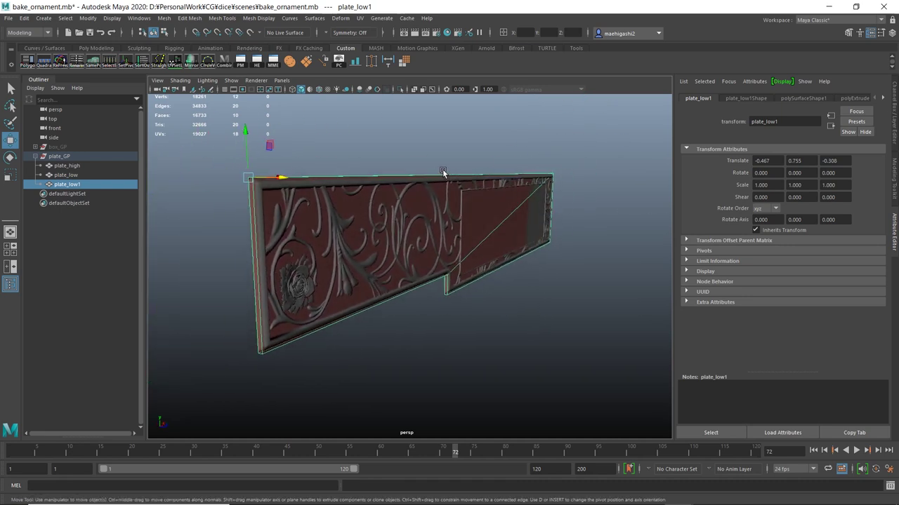
Push the two large front faces of plate_low1 back behind the ornament relief and return to object selection
{"action": "key", "text": "F11"}
{"action": "left_click", "coordinate": [511, 243]}
{"action": "left_click", "coordinate": [513, 245], "text": "shift"}
{"action": "mouse_move", "coordinate": [512, 244]}
{"action": "left_mouse_down", "text": "alt"}
{"action": "mouse_move", "coordinate": [546, 215]}
{"action": "mouse_move", "coordinate": [523, 227]}
{"action": "mouse_move", "coordinate": [660, 239]}
{"action": "mouse_move", "coordinate": [532, 209]}
{"action": "mouse_move", "coordinate": [582, 211]}
{"action": "mouse_move", "coordinate": [570, 222]}
{"action": "mouse_move", "coordinate": [464, 209]}
{"action": "left_mouse_up", "text": "alt"}
{"action": "left_click_drag", "start_coordinate": [463, 208], "coordinate": [461, 210]}
{"action": "scroll", "coordinate": [506, 246], "scroll_direction": "up", "scroll_amount": 10}
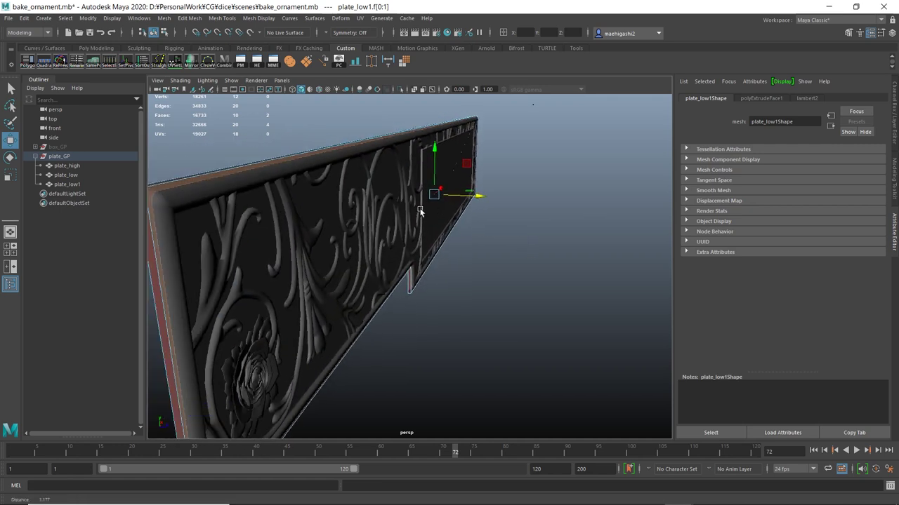
{"action": "left_click_drag", "start_coordinate": [313, 226], "coordinate": [441, 181], "text": "alt"}
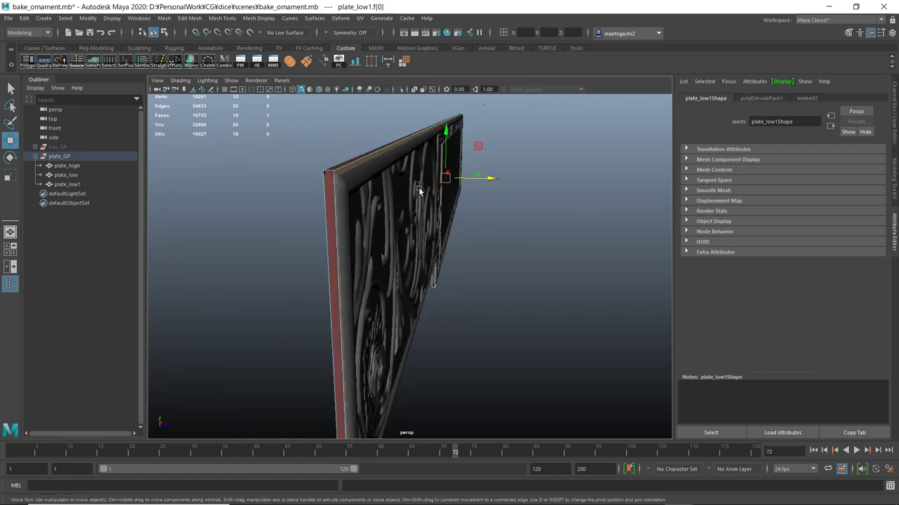
{"action": "left_click_drag", "start_coordinate": [322, 178], "coordinate": [338, 165], "text": "alt"}
{"action": "key", "text": "F8"}
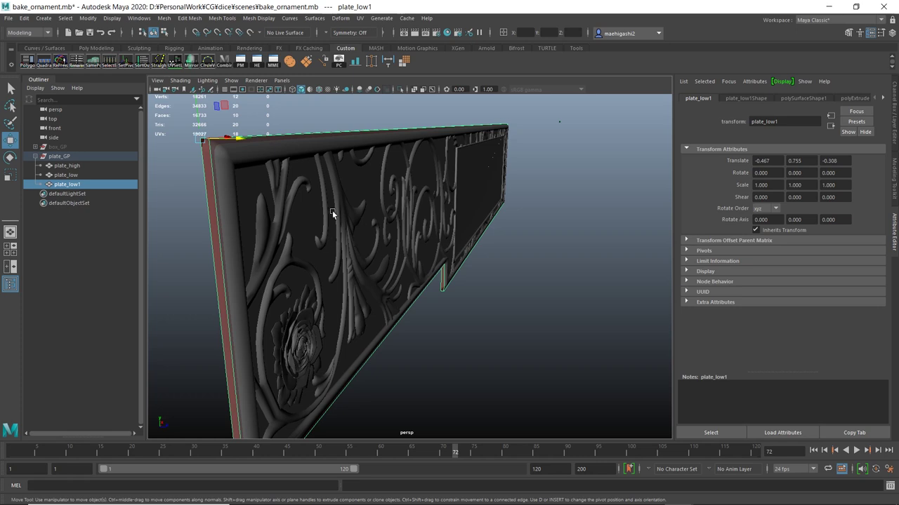
Try moving the two front faces of plate_low1 outward past the ornament, and undo the move
{"action": "left_click_drag", "start_coordinate": [453, 179], "coordinate": [437, 179], "text": "alt"}
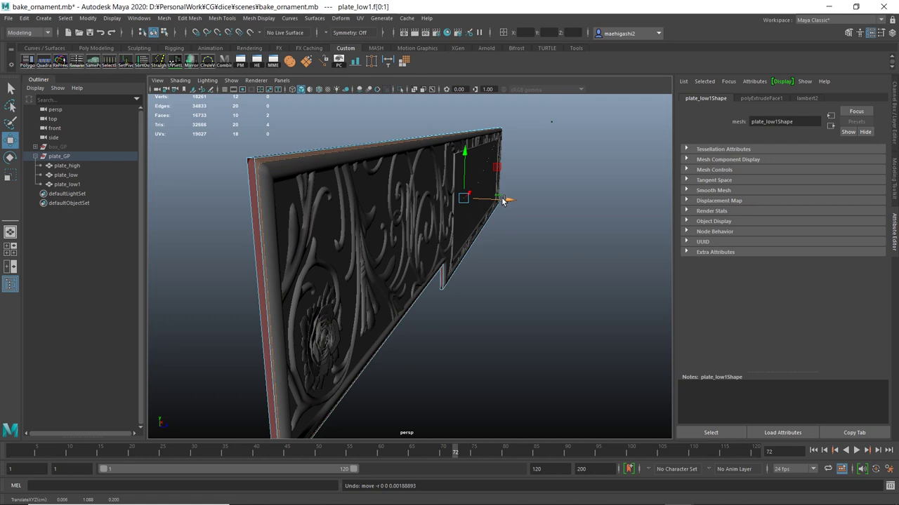
{"action": "mouse_move", "coordinate": [503, 200]}
{"action": "left_mouse_down"}
{"action": "mouse_move", "coordinate": [538, 203]}
{"action": "mouse_move", "coordinate": [519, 202]}
{"action": "left_mouse_up"}
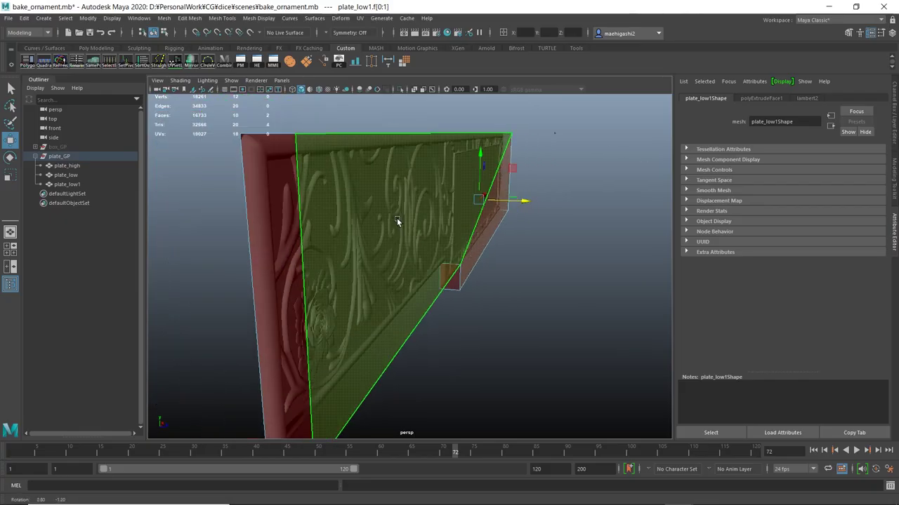
{"action": "left_click_drag", "start_coordinate": [397, 218], "coordinate": [444, 196], "text": "alt"}
{"action": "left_click_drag", "start_coordinate": [513, 212], "coordinate": [492, 200], "text": "alt"}
{"action": "key", "text": "ctrl+z"}
{"action": "key", "text": "F8"}
{"action": "left_click_drag", "start_coordinate": [553, 134], "coordinate": [447, 160], "text": "alt"}
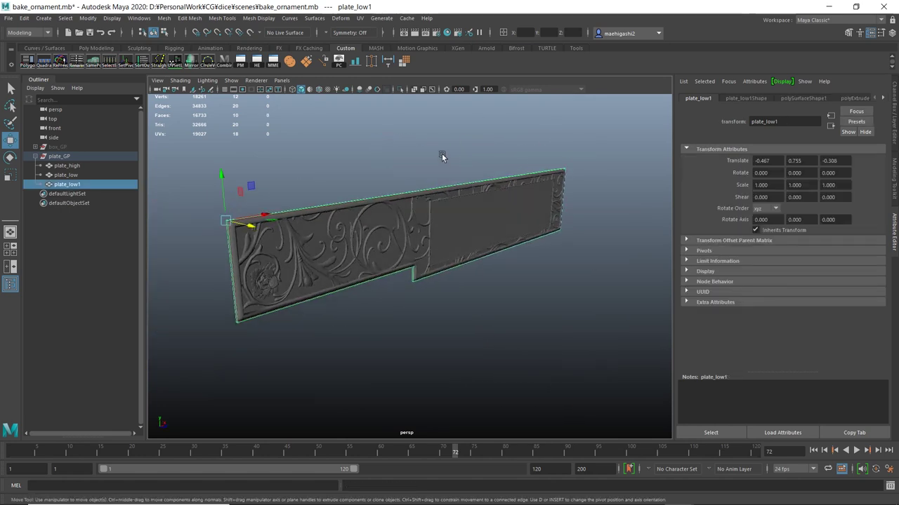
Hide the plate_GP group and display the pedestal meshes of the box_GP group
{"action": "key", "text": "ctrl+h"}
{"action": "key", "text": "f"}
{"action": "left_click", "coordinate": [589, 249]}
{"action": "left_click", "coordinate": [542, 262]}
{"action": "key", "text": "ctrl+h"}
{"action": "left_click_drag", "start_coordinate": [537, 260], "coordinate": [489, 218], "text": "alt"}
{"action": "key", "text": "ctrl+z"}
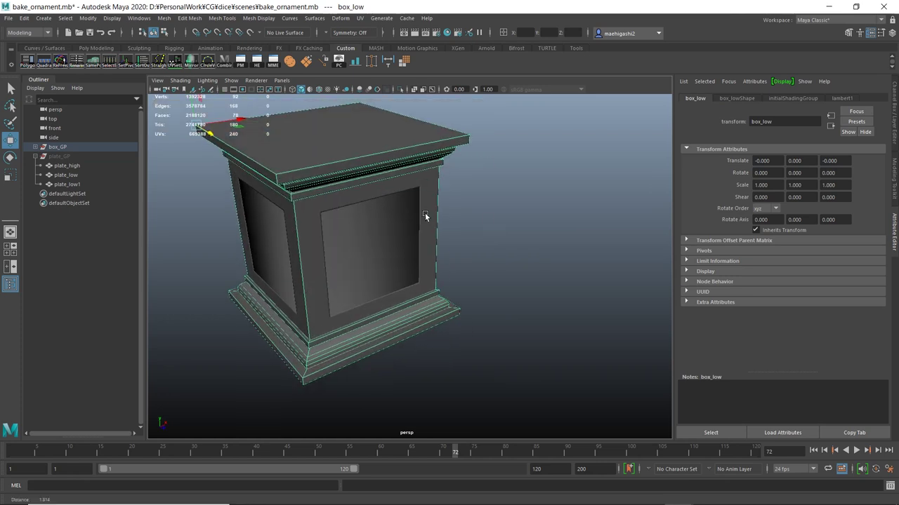
{"action": "scroll", "coordinate": [472, 244], "scroll_direction": "down", "scroll_amount": 5}
{"action": "scroll", "coordinate": [258, 288], "scroll_direction": "up", "scroll_amount": 2}
{"action": "scroll", "coordinate": [259, 288], "scroll_direction": "down", "scroll_amount": 3}
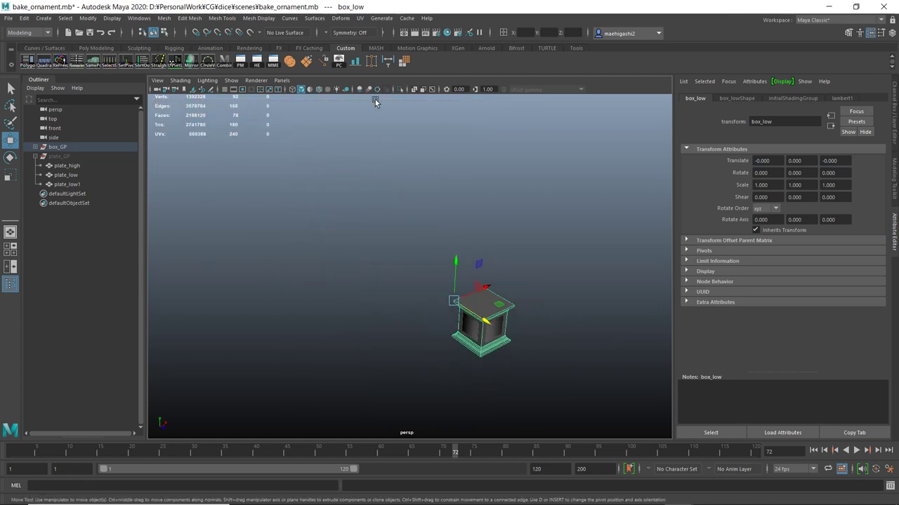
{"action": "scroll", "coordinate": [514, 278], "scroll_direction": "up", "scroll_amount": 5}
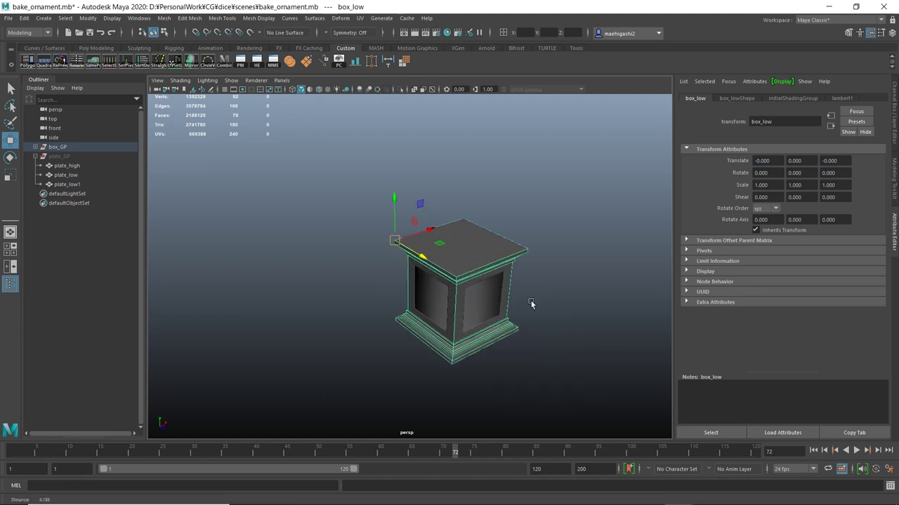
{"action": "left_click_drag", "start_coordinate": [549, 295], "coordinate": [536, 234], "text": "alt"}
Hide box_low to view the high-poly pedestal alone, and undo the hiding
{"action": "key", "text": "ctrl+h"}
{"action": "scroll", "coordinate": [520, 253], "scroll_direction": "up", "scroll_amount": 3}
{"action": "left_click", "coordinate": [519, 259]}
{"action": "key", "text": "ctrl+z"}
{"action": "key", "text": "ctrl+z"}
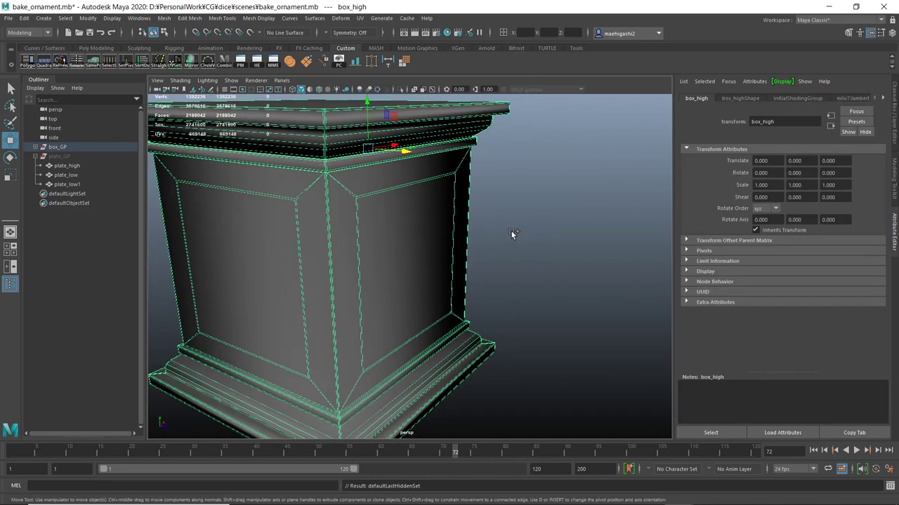
{"action": "key", "text": "f"}
{"action": "left_click_drag", "start_coordinate": [419, 227], "coordinate": [470, 211], "text": "alt"}
{"action": "key", "text": "ctrl+z"}
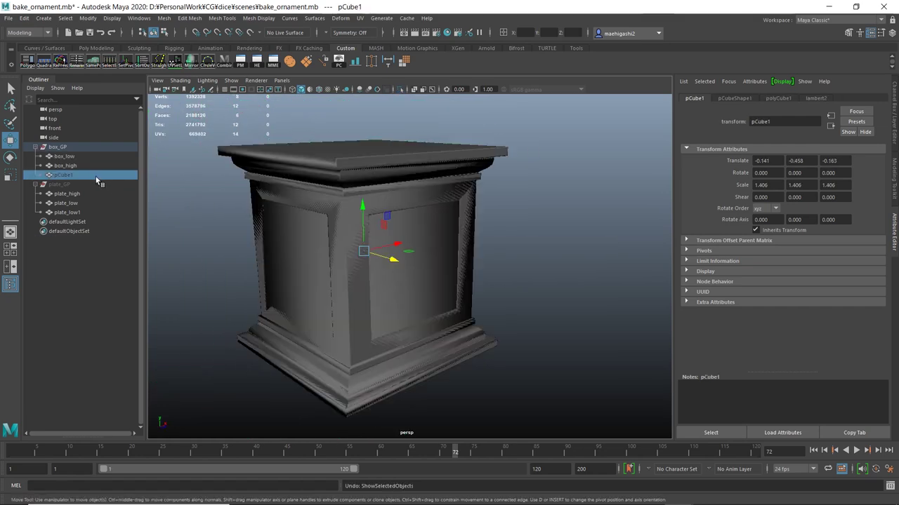
Unhide the pCube1 cage around the pedestal and get it ready for scaling
{"action": "key", "text": "shift+h"}
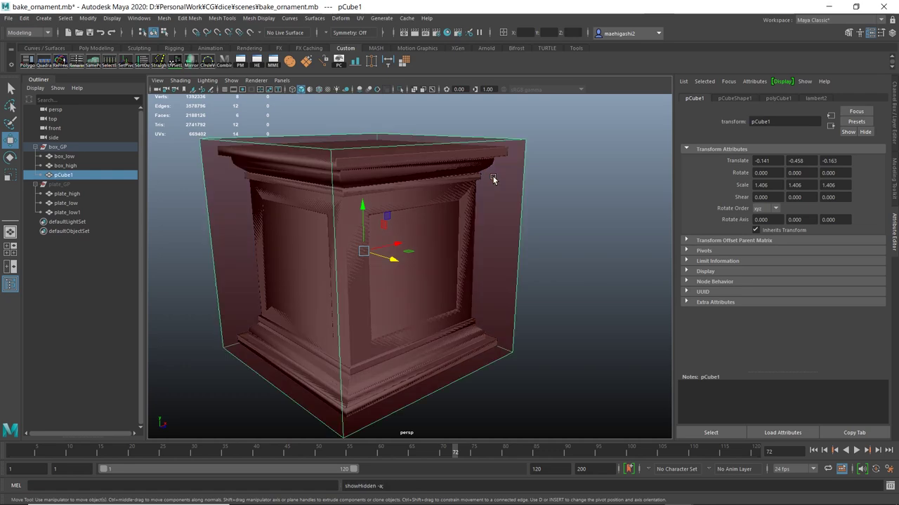
{"action": "key", "text": "f"}
{"action": "left_click_drag", "start_coordinate": [538, 210], "coordinate": [557, 201], "text": "alt"}
{"action": "key", "text": "r"}
{"action": "key", "text": "ctrl+z"}
Display the scene in wireframe and scale pCube1 down uniformly to 0.576 so it sits inside the pedestal
{"action": "left_click_drag", "start_coordinate": [434, 240], "coordinate": [335, 239]}
{"action": "key", "text": "4"}
{"action": "left_click_drag", "start_coordinate": [403, 237], "coordinate": [348, 239]}
{"action": "left_click_drag", "start_coordinate": [577, 228], "coordinate": [443, 300]}
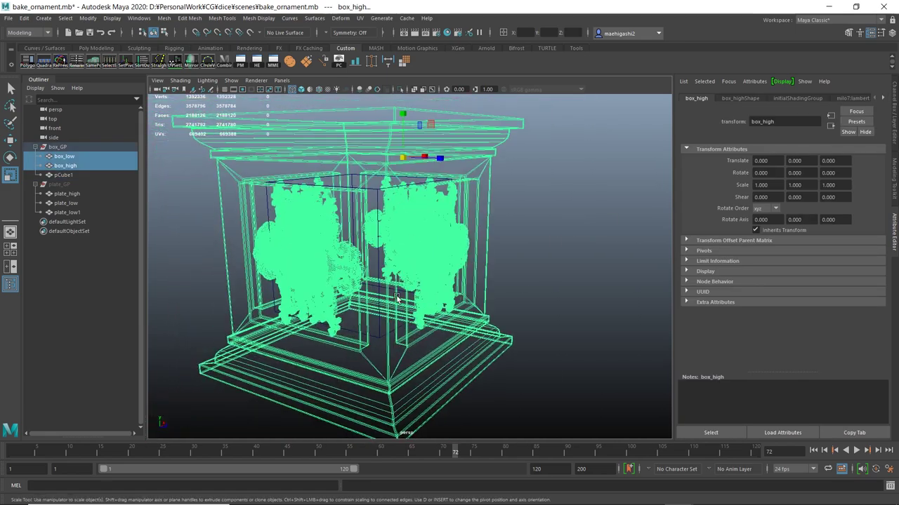
{"action": "left_click", "coordinate": [534, 210]}
{"action": "scroll", "coordinate": [533, 211], "scroll_direction": "up", "scroll_amount": 3}
{"action": "left_click", "coordinate": [434, 228]}
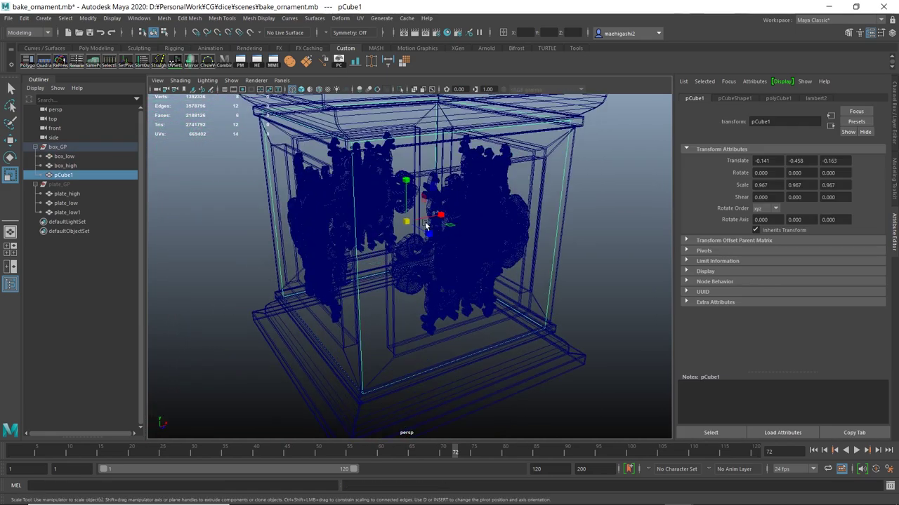
{"action": "left_click_drag", "start_coordinate": [408, 222], "coordinate": [328, 240]}
{"action": "left_click_drag", "start_coordinate": [330, 239], "coordinate": [587, 181], "text": "alt"}
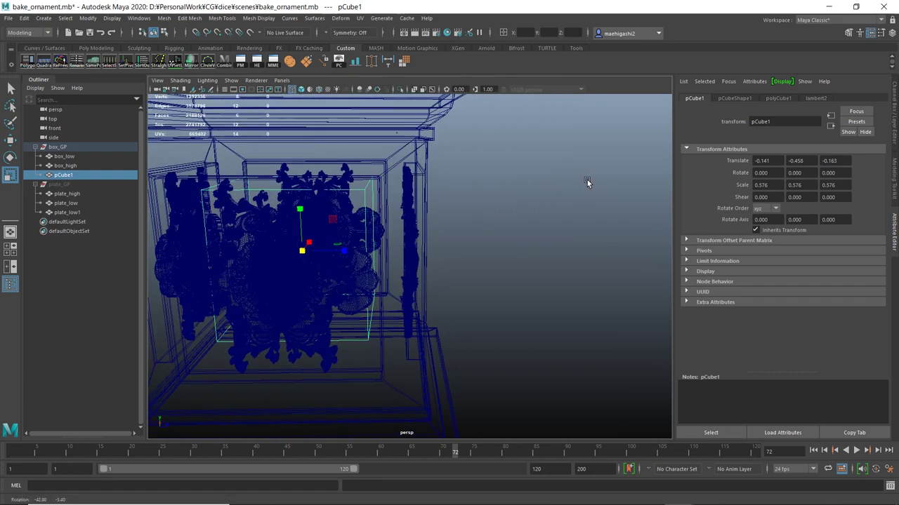
{"action": "left_click_drag", "start_coordinate": [465, 111], "coordinate": [470, 167], "text": "alt"}
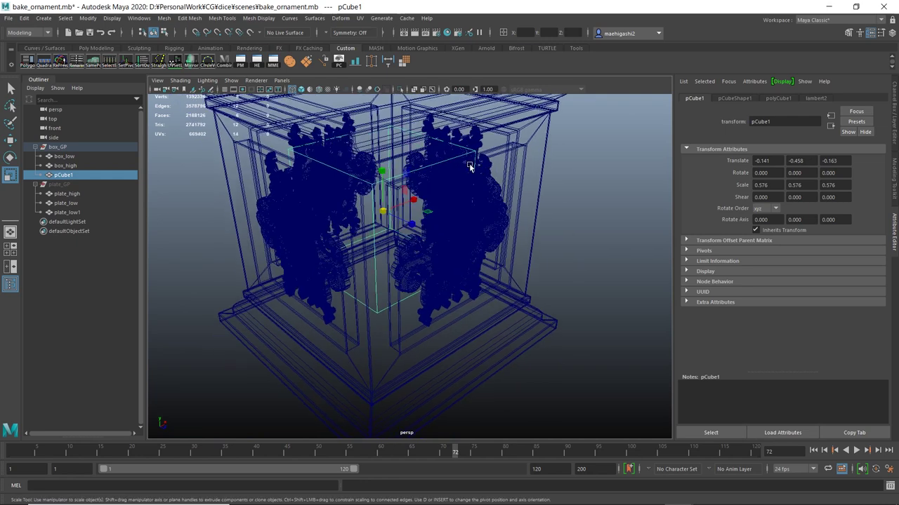
Undo the last shrink, scale pCube1 up uniformly to 1.740 around the pedestal, and return to shaded display
{"action": "key", "text": "ctrl+z"}
{"action": "left_click_drag", "start_coordinate": [388, 238], "coordinate": [448, 208]}
{"action": "key", "text": "5"}
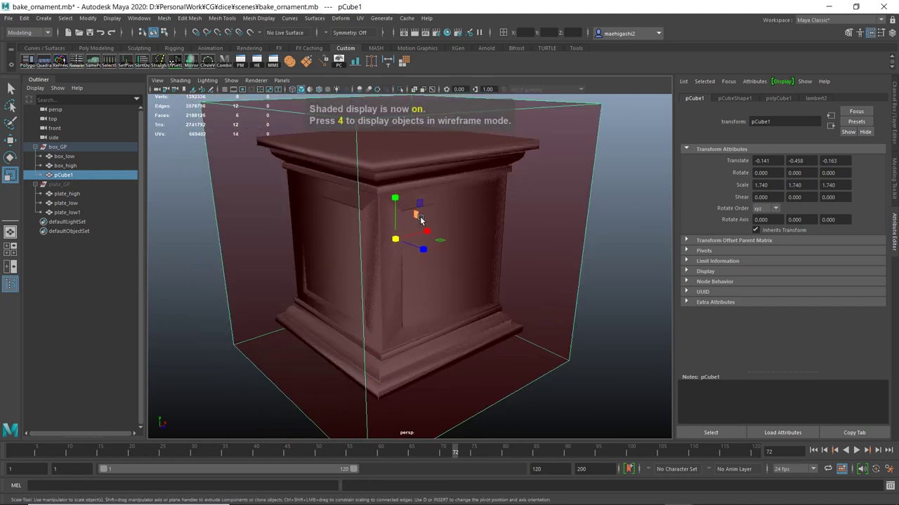
{"action": "left_click_drag", "start_coordinate": [422, 219], "coordinate": [398, 236], "text": "alt"}
{"action": "left_click_drag", "start_coordinate": [443, 209], "coordinate": [526, 249], "text": "alt"}
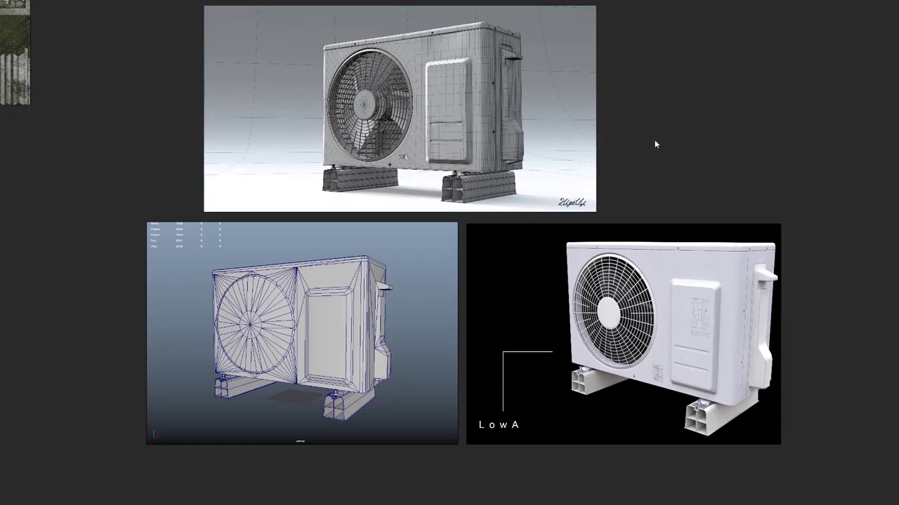
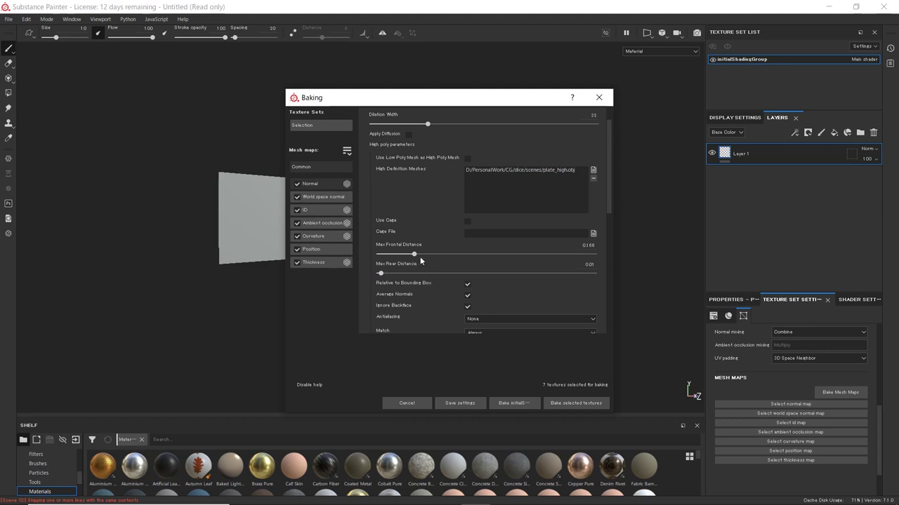
Switch back to the baking settings in Substance Painter and set Max Frontal Distance to 0.521 and Max Rear Distance to 0.512
{"action": "left_click_drag", "start_coordinate": [420, 273], "coordinate": [490, 255]}
{"action": "left_click", "coordinate": [426, 255]}
{"action": "left_click", "coordinate": [489, 273]}
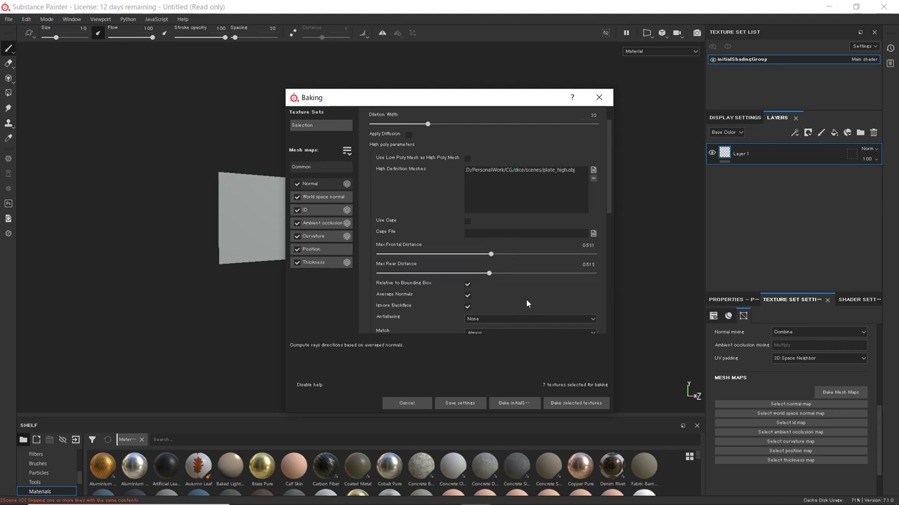
{"action": "scroll", "coordinate": [407, 249], "scroll_direction": "down", "scroll_amount": 3}
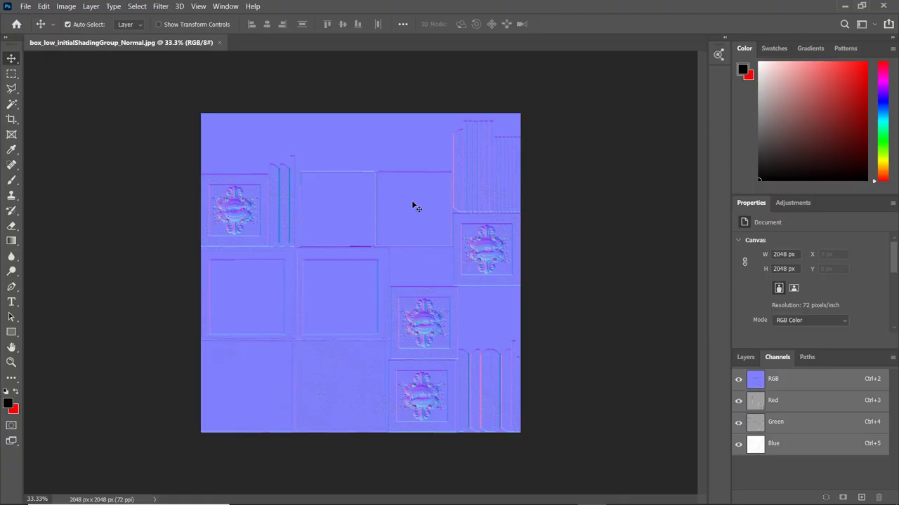
Switch to Photoshop and examine the individual pixels along the colored edge strips of the pedestal's normal map
{"action": "left_click_drag", "start_coordinate": [433, 202], "coordinate": [236, 260], "text": "ctrl+space"}
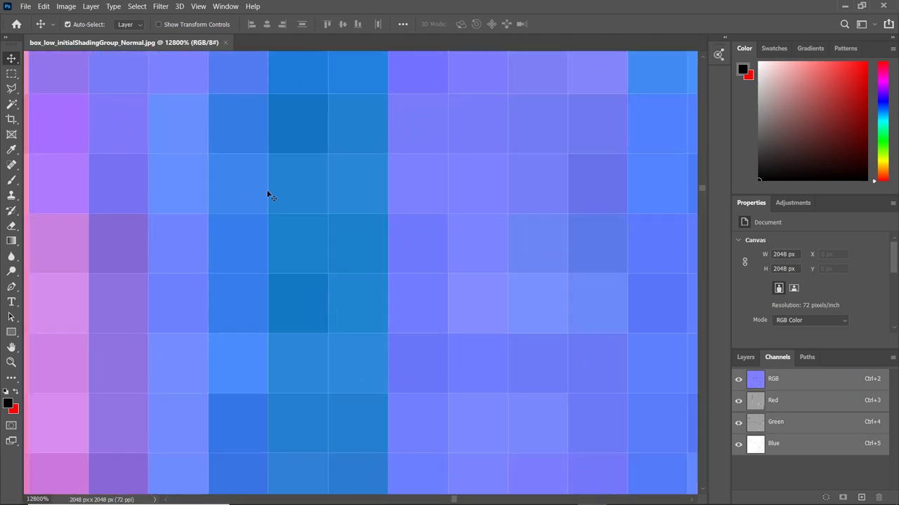
{"action": "left_click_drag", "start_coordinate": [387, 241], "coordinate": [195, 203], "text": "ctrl+space"}
{"action": "left_click_drag", "start_coordinate": [329, 231], "coordinate": [491, 238], "text": "ctrl+space"}
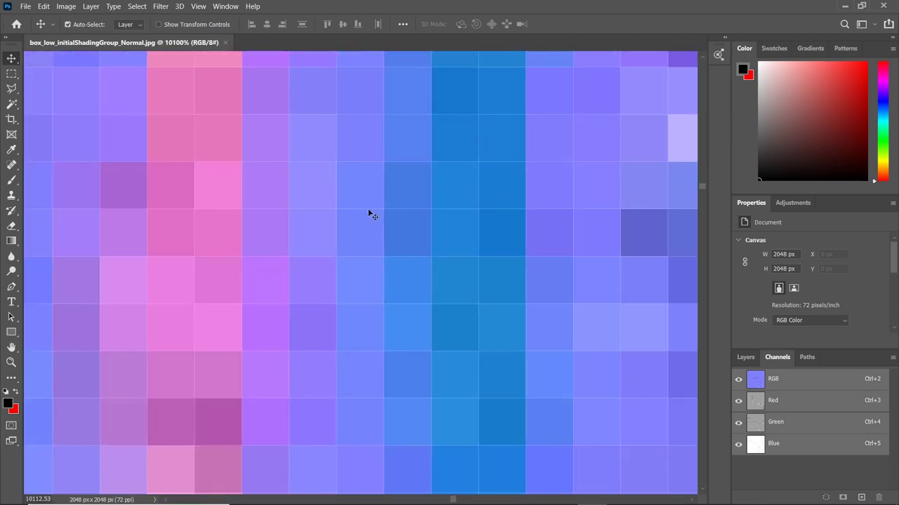
{"action": "left_click_drag", "start_coordinate": [432, 231], "coordinate": [320, 151], "text": "ctrl+space"}
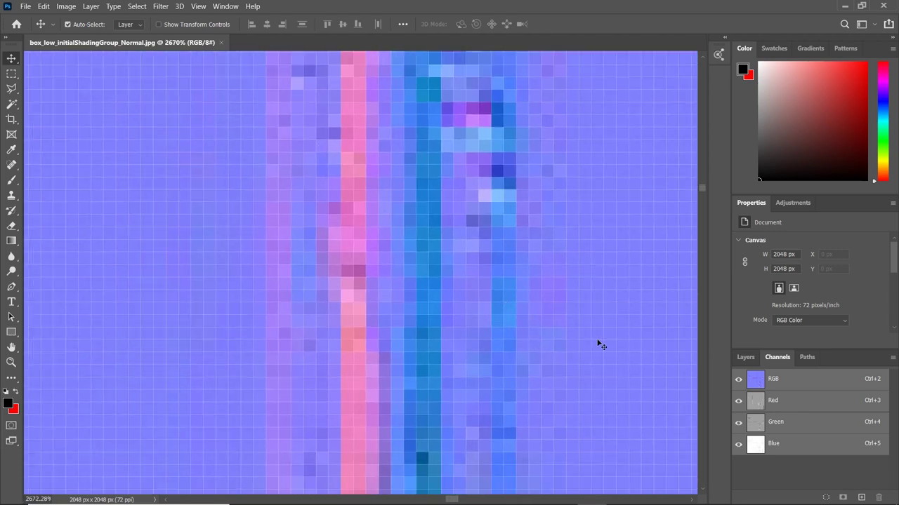
{"action": "scroll", "coordinate": [523, 309], "scroll_direction": "up", "scroll_amount": 5, "text": "alt"}
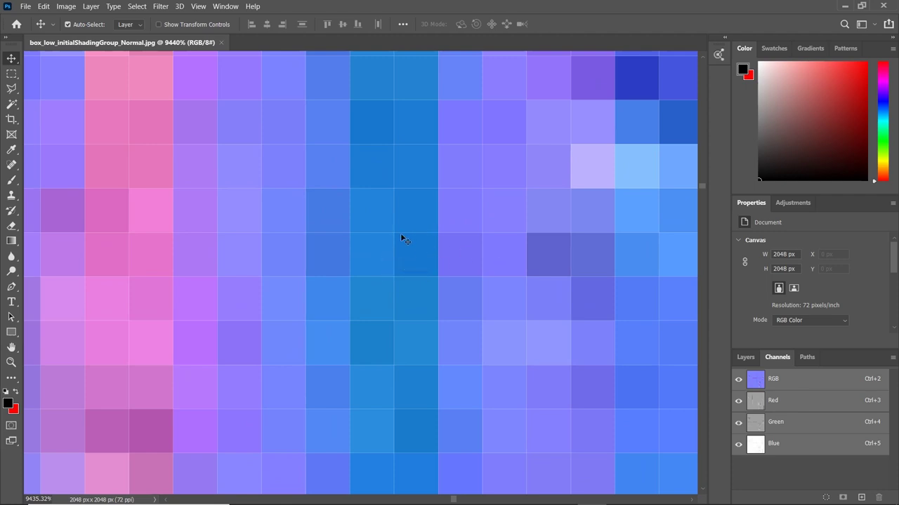
{"action": "left_click_drag", "start_coordinate": [502, 276], "coordinate": [435, 257], "text": "ctrl+space"}
{"action": "scroll", "coordinate": [415, 247], "scroll_direction": "down", "scroll_amount": 5, "text": "alt"}
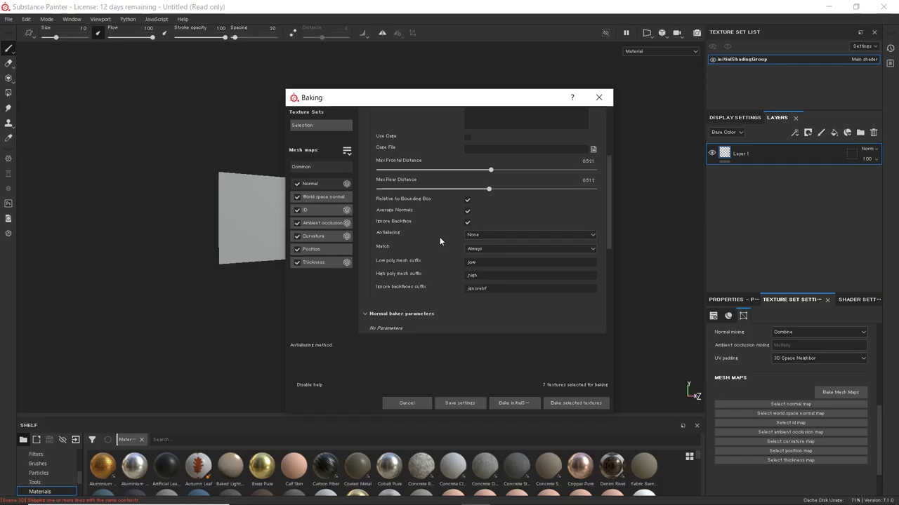
Set the baking Antialiasing to Subsampling 2x2 and exclude the ID and Thickness maps from the bake
{"action": "left_click", "coordinate": [484, 234]}
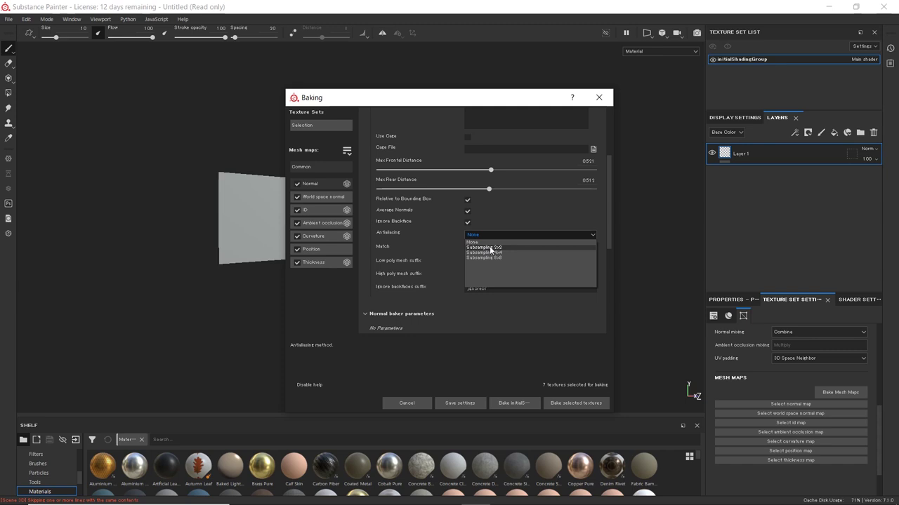
{"action": "left_click", "coordinate": [484, 247]}
{"action": "scroll", "coordinate": [436, 266], "scroll_direction": "down", "scroll_amount": 3}
{"action": "scroll", "coordinate": [415, 214], "scroll_direction": "up", "scroll_amount": 6}
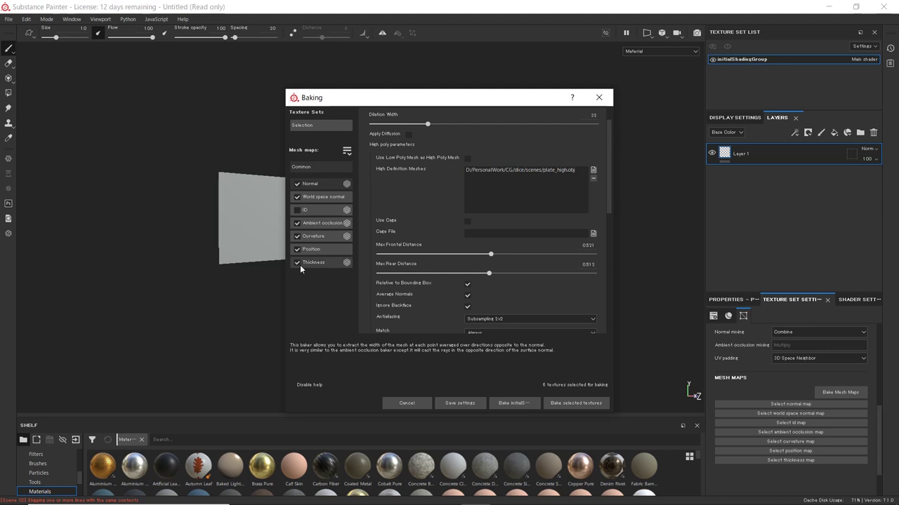
Bake the selected mesh maps onto the plate and dismiss the finished baking report
{"action": "left_click", "coordinate": [572, 403]}
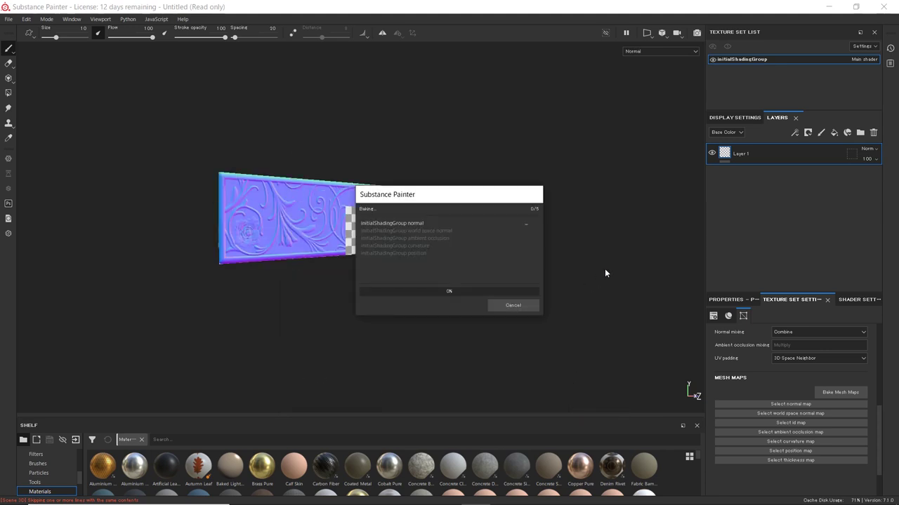
{"action": "left_click_drag", "start_coordinate": [471, 196], "coordinate": [685, 155]}
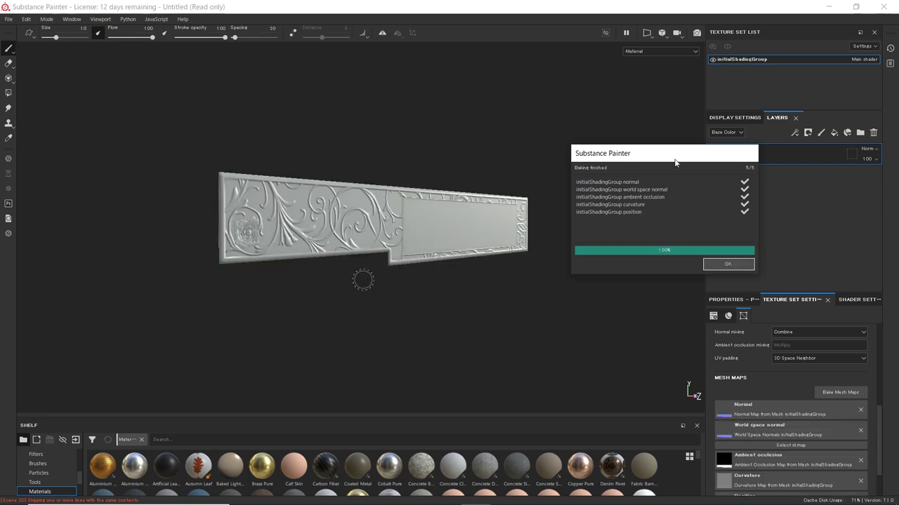
{"action": "left_click", "coordinate": [720, 262]}
Examine the baked ornament relief on the plate from several angles and review its list of mesh maps
{"action": "left_click_drag", "start_coordinate": [533, 175], "coordinate": [388, 193], "text": "alt"}
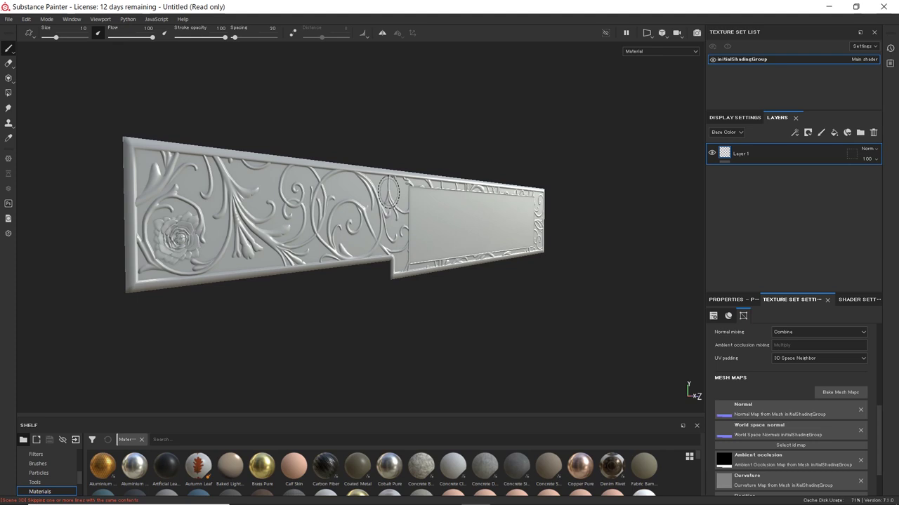
{"action": "left_click_drag", "start_coordinate": [385, 186], "coordinate": [429, 185], "text": "alt"}
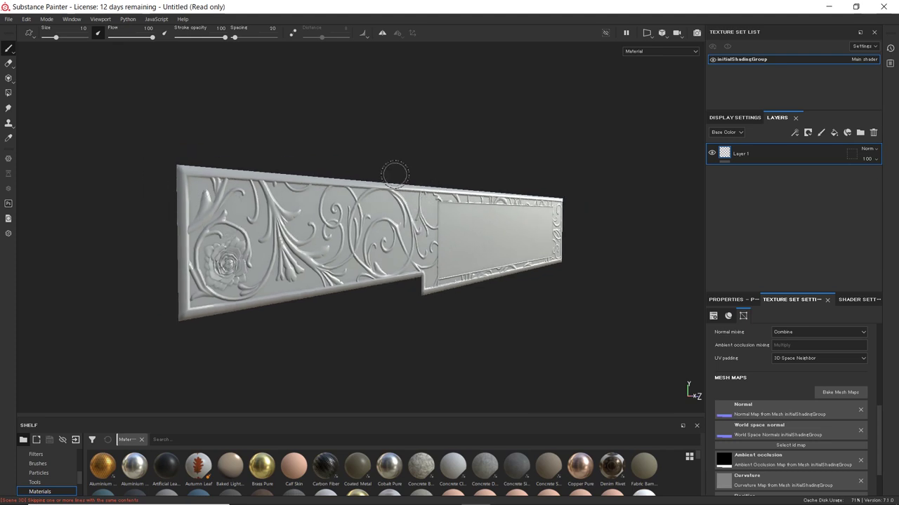
{"action": "left_click_drag", "start_coordinate": [484, 176], "coordinate": [552, 178], "text": "alt"}
{"action": "left_click_drag", "start_coordinate": [469, 154], "coordinate": [377, 156], "text": "alt"}
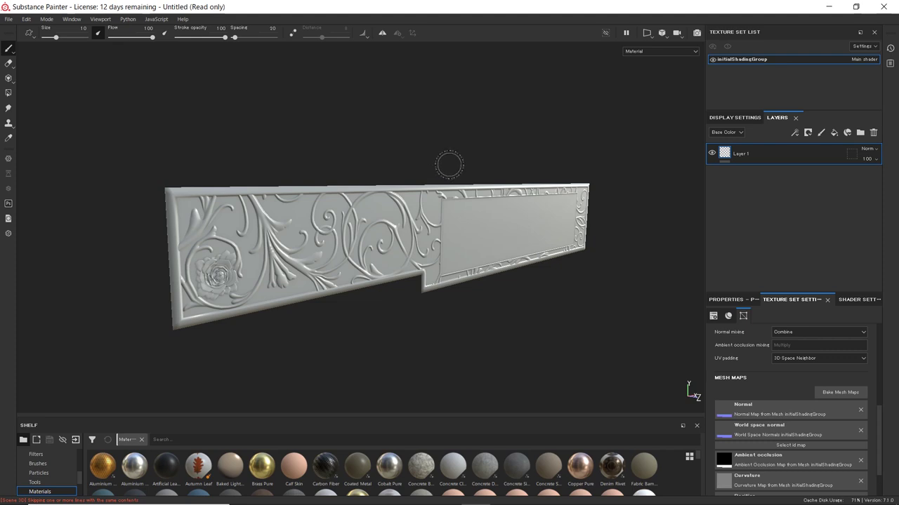
{"action": "left_click_drag", "start_coordinate": [449, 164], "coordinate": [461, 201], "text": "alt"}
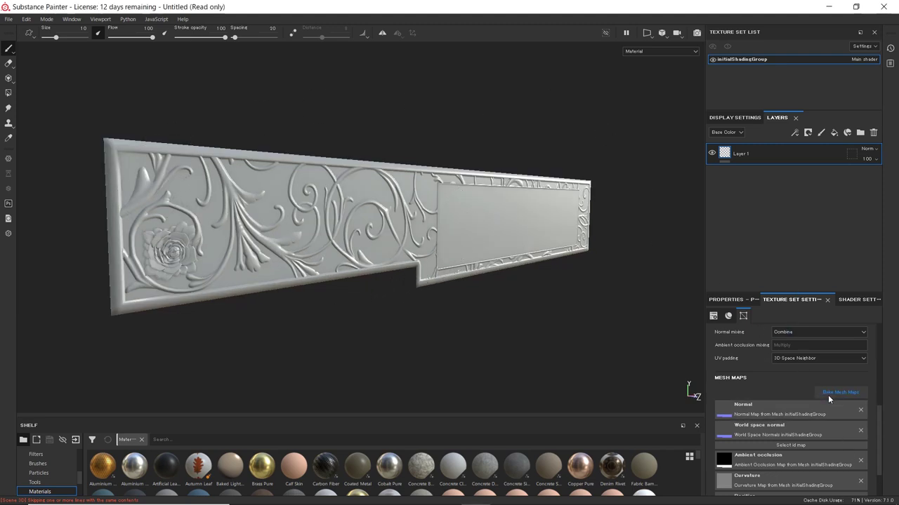
{"action": "scroll", "coordinate": [827, 395], "scroll_direction": "down", "scroll_amount": 2}
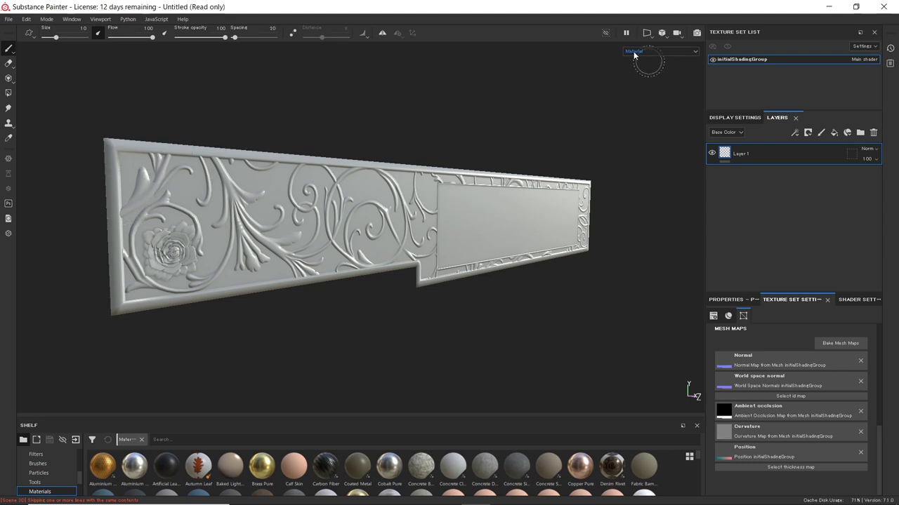
Display the plate's single channels one after another: Base Color, Metallic and Normal
{"action": "left_click", "coordinate": [694, 52]}
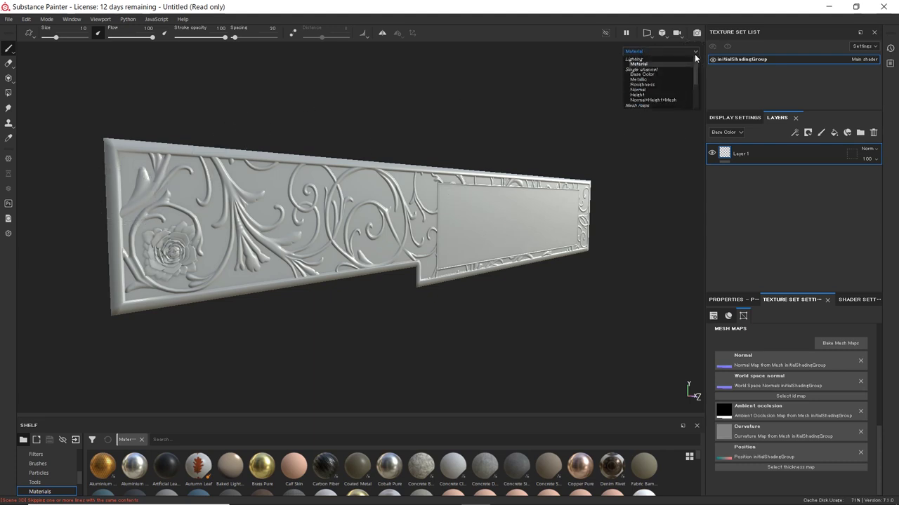
{"action": "left_click", "coordinate": [656, 73]}
{"action": "left_click", "coordinate": [653, 54]}
{"action": "left_click", "coordinate": [650, 79]}
{"action": "left_click", "coordinate": [650, 52]}
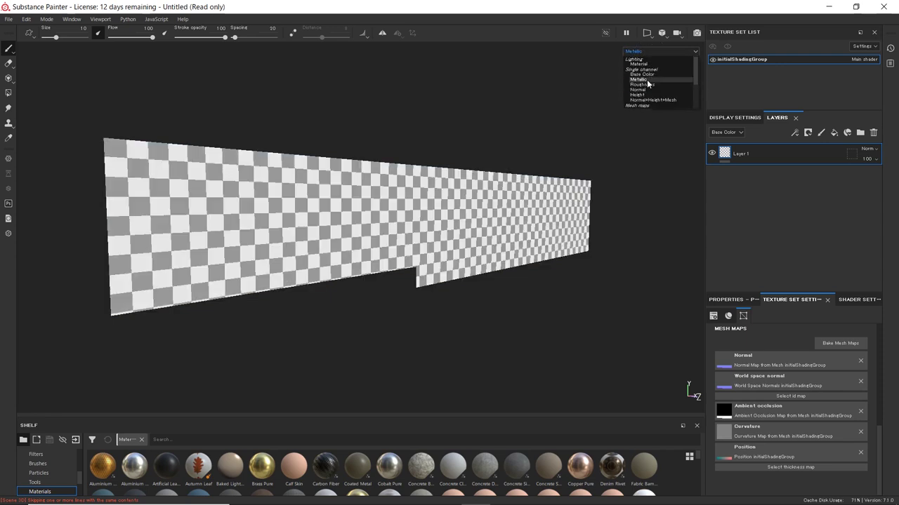
{"action": "left_click", "coordinate": [647, 93]}
Display the baked Normal mesh map on the plate, followed by the World space normal map
{"action": "left_click", "coordinate": [648, 53]}
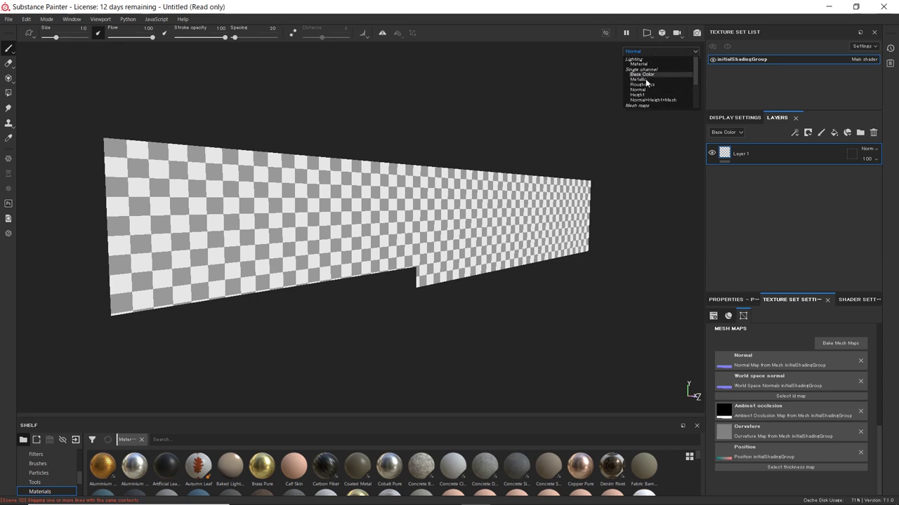
{"action": "scroll", "coordinate": [640, 91], "scroll_direction": "down", "scroll_amount": 2}
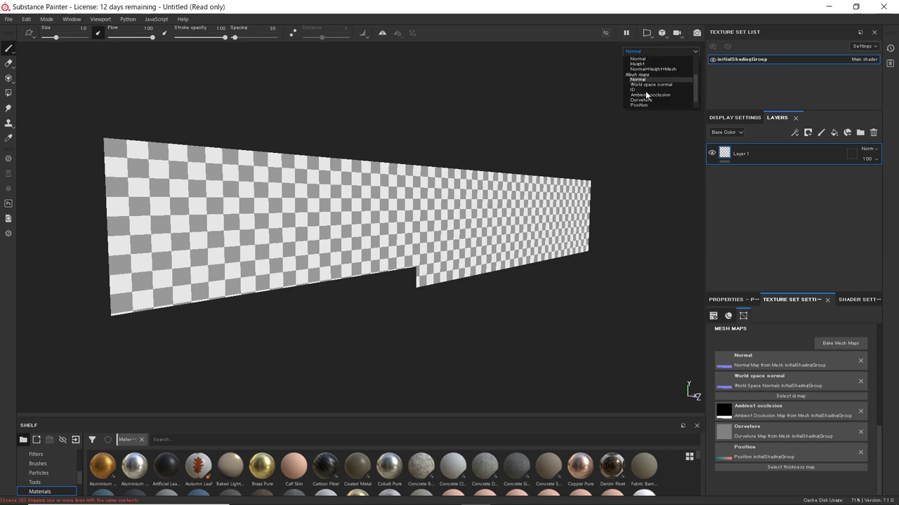
{"action": "left_click", "coordinate": [642, 80]}
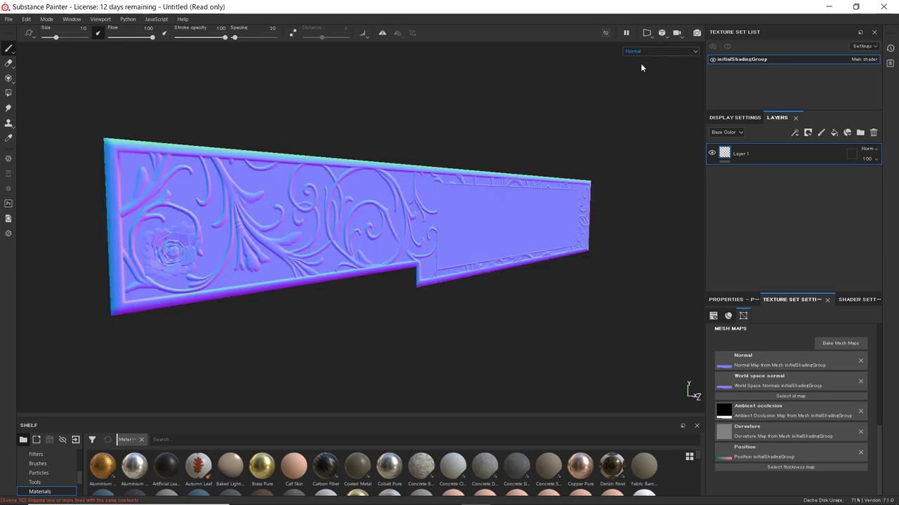
{"action": "left_click", "coordinate": [640, 52]}
{"action": "left_click", "coordinate": [645, 87]}
{"action": "left_click_drag", "start_coordinate": [484, 113], "coordinate": [636, 62], "text": "alt"}
Display the ID mesh map on the plate, followed by the Ambient occlusion map, and inspect its shading
{"action": "left_click", "coordinate": [640, 52]}
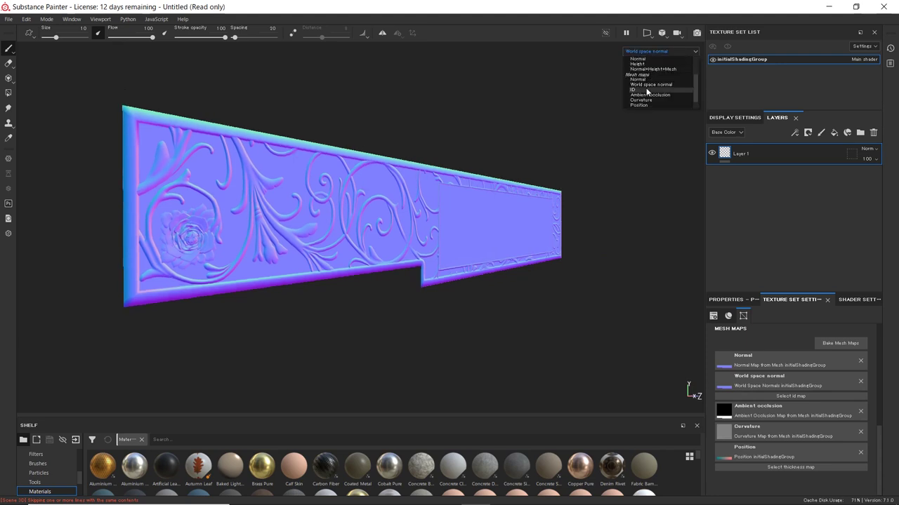
{"action": "left_click", "coordinate": [637, 90]}
{"action": "left_click", "coordinate": [640, 52]}
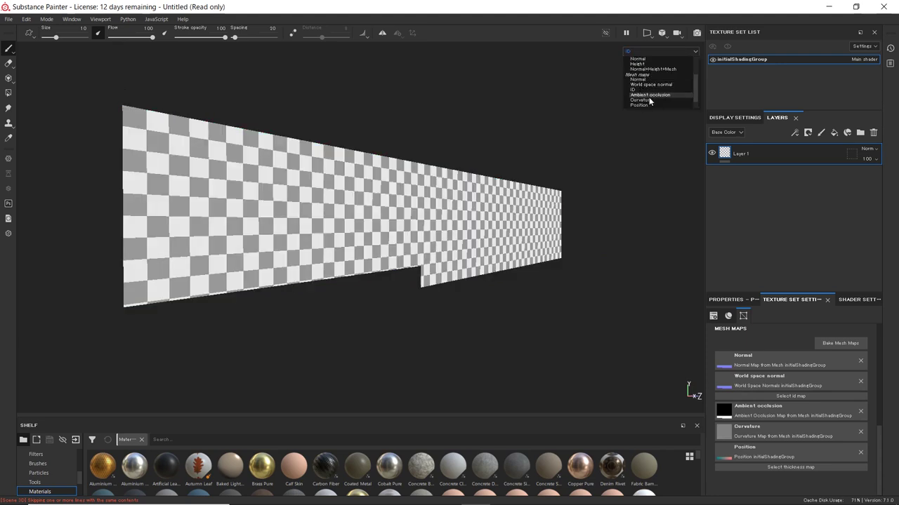
{"action": "left_click", "coordinate": [649, 95]}
{"action": "left_click_drag", "start_coordinate": [648, 93], "coordinate": [561, 98], "text": "alt"}
Display the Curvature mesh map on the plate, followed by the Position map, inspecting each from different angles
{"action": "left_click", "coordinate": [640, 52]}
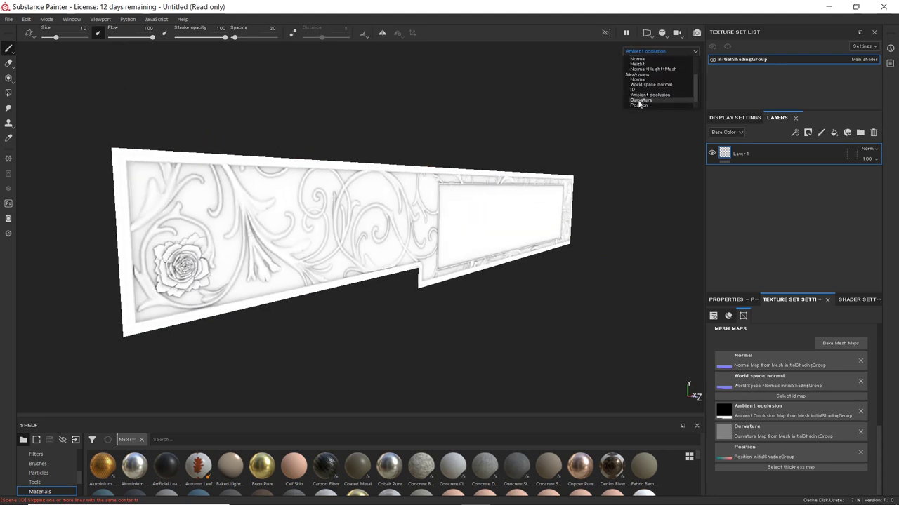
{"action": "left_click", "coordinate": [647, 101]}
{"action": "left_click_drag", "start_coordinate": [614, 108], "coordinate": [516, 119], "text": "alt"}
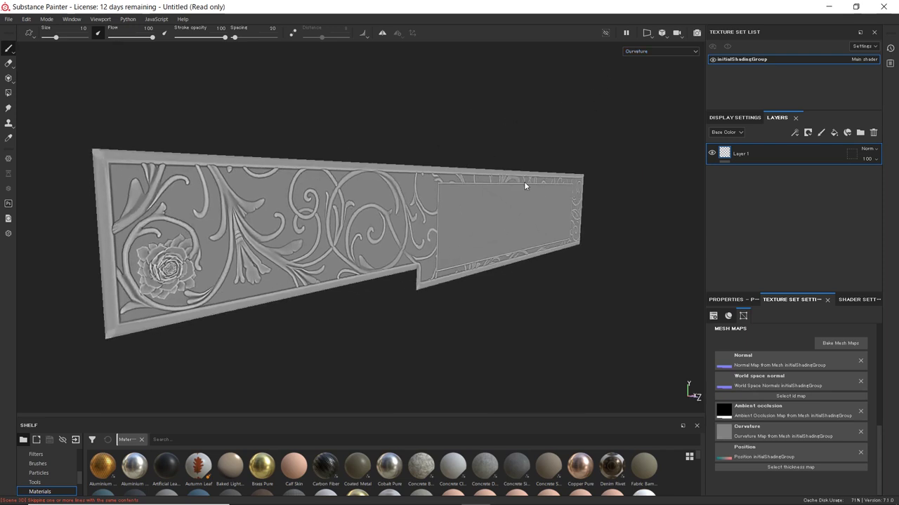
{"action": "left_click_drag", "start_coordinate": [115, 284], "coordinate": [183, 239], "text": "alt"}
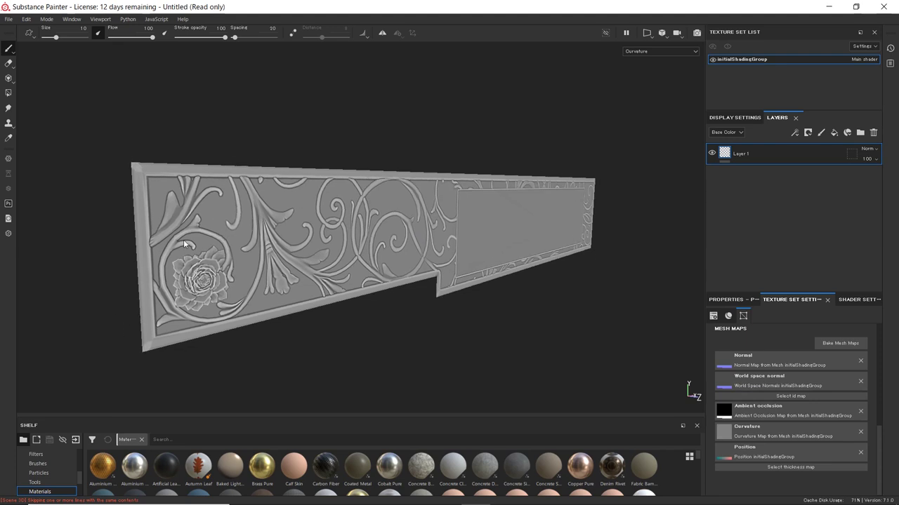
{"action": "left_click", "coordinate": [644, 52]}
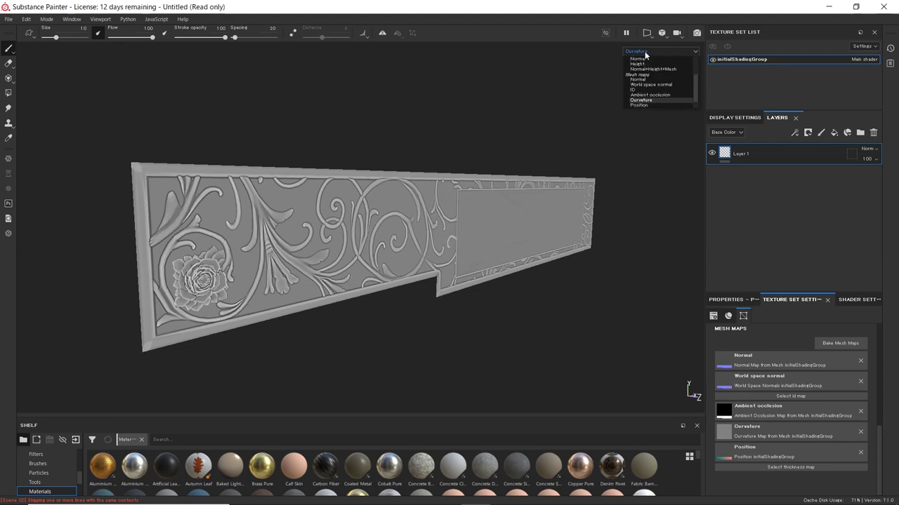
{"action": "left_click", "coordinate": [648, 94]}
{"action": "left_click_drag", "start_coordinate": [533, 123], "coordinate": [364, 164], "text": "alt"}
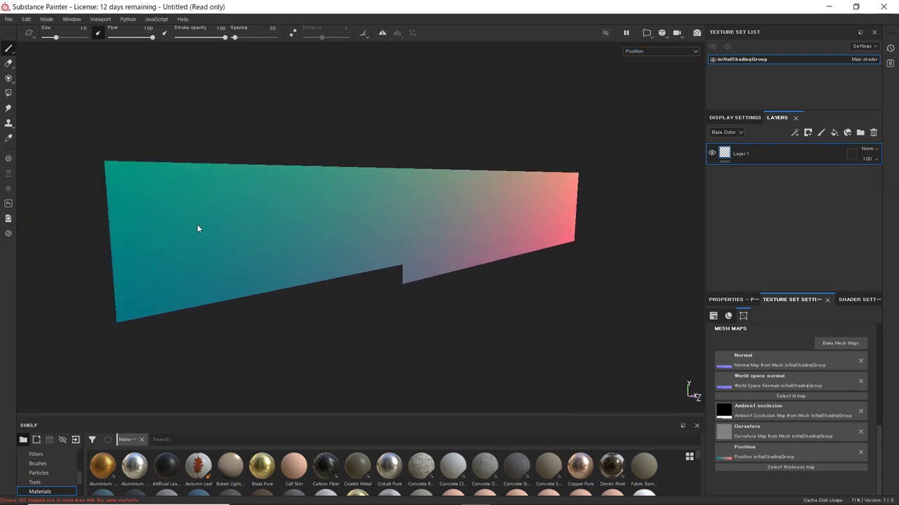
Display the Thickness mesh map on the plate
{"action": "left_click", "coordinate": [658, 51]}
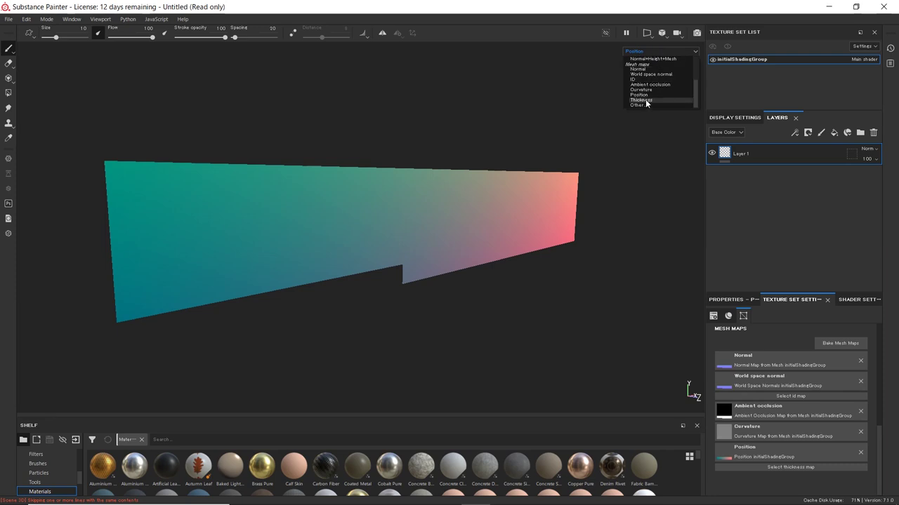
{"action": "left_click", "coordinate": [641, 100]}
{"action": "left_click", "coordinate": [637, 52]}
{"action": "left_click", "coordinate": [638, 61]}
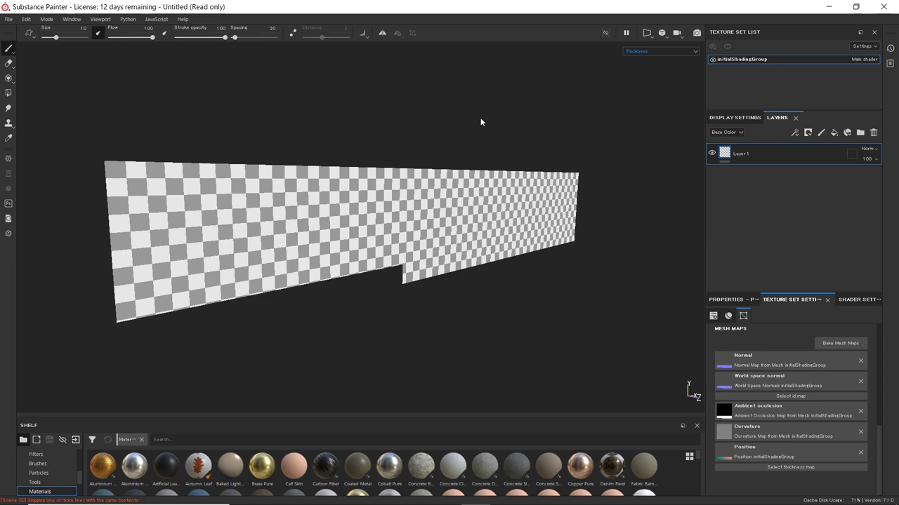
Cycle the viewport repeatedly through all the mesh maps of the plate, ending on the ID map
{"action": "key", "text": "b"}
{"action": "key", "text": "b"}
{"action": "key", "text": "b"}
{"action": "key", "text": "b"}
{"action": "key", "text": "b"}
{"action": "key", "text": "b"}
{"action": "key", "text": "b"}
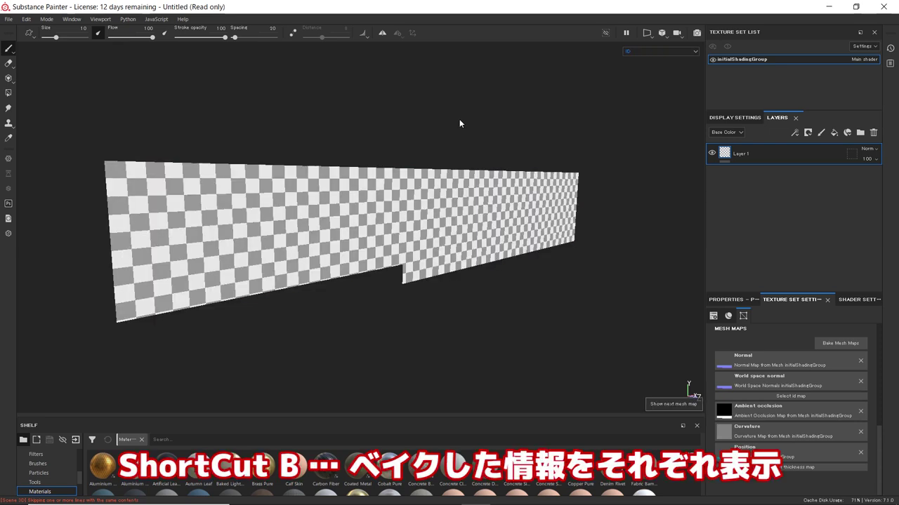
{"action": "key", "text": "b"}
{"action": "key", "text": "b"}
{"action": "key", "text": "b"}
{"action": "key", "text": "b"}
{"action": "key", "text": "b"}
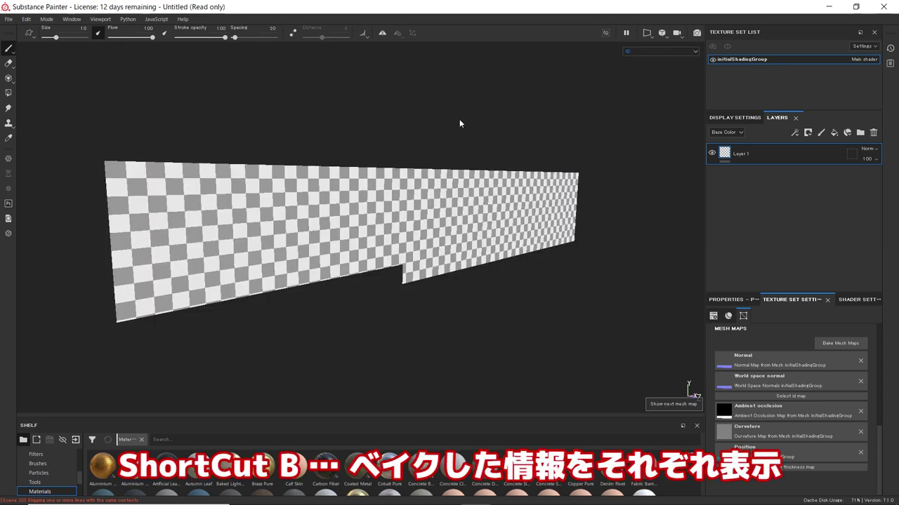